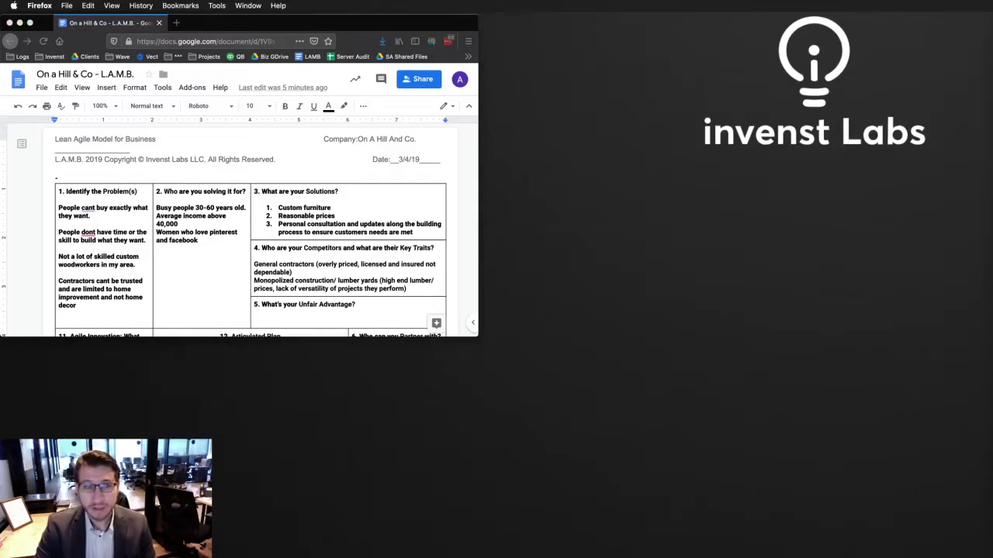
# Review the problem and audience cells, highlighting the heading, age range, 40,000 income and Pinterest lines
pyautogui.scroll(-1, 402, 177)
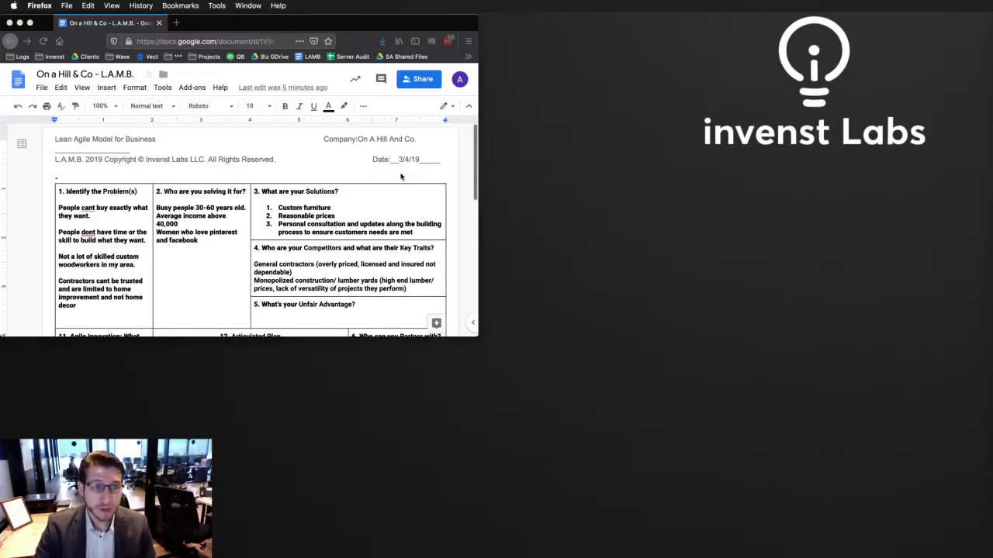
pyautogui.scroll(1, 399, 172)
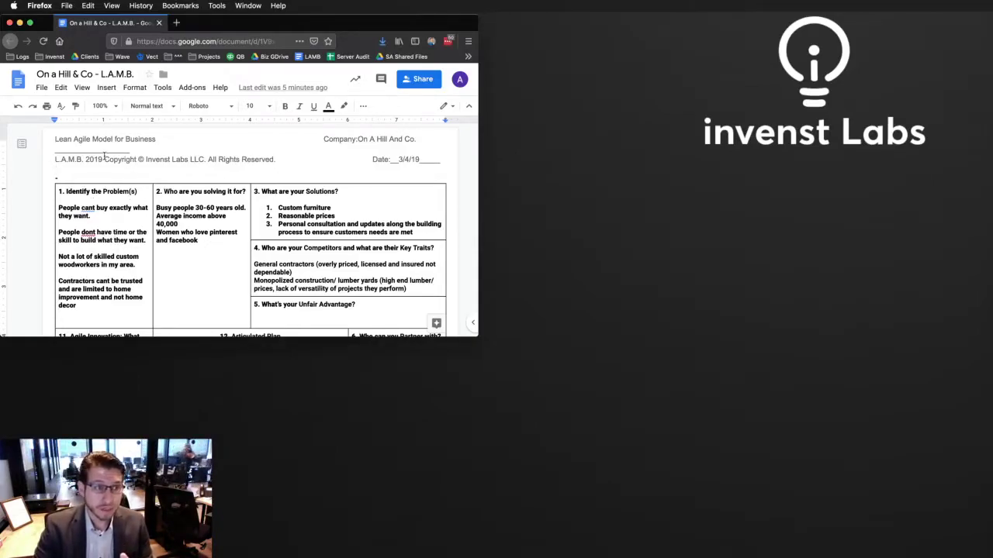
pyautogui.moveTo(68, 191); pyautogui.dragTo(129, 192)
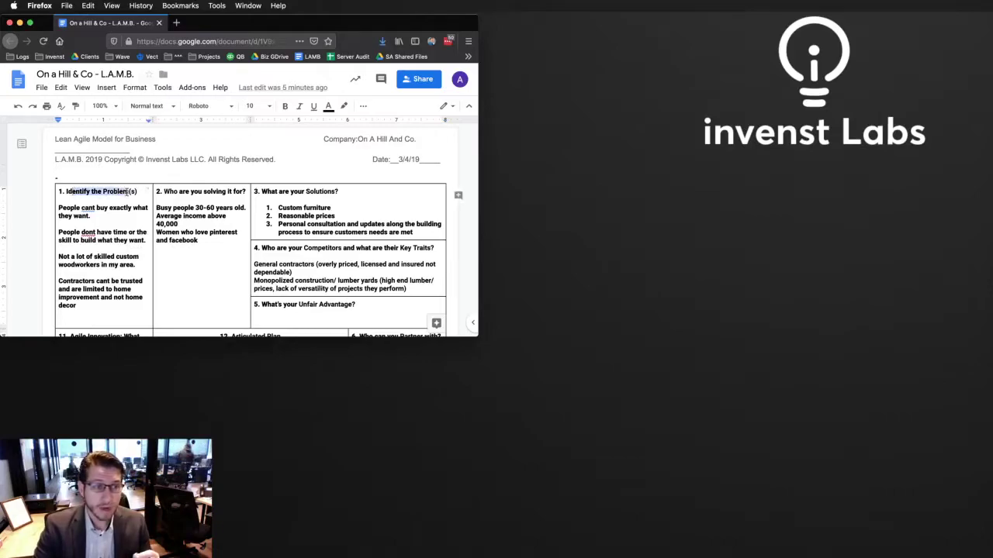
pyautogui.click(102, 223)
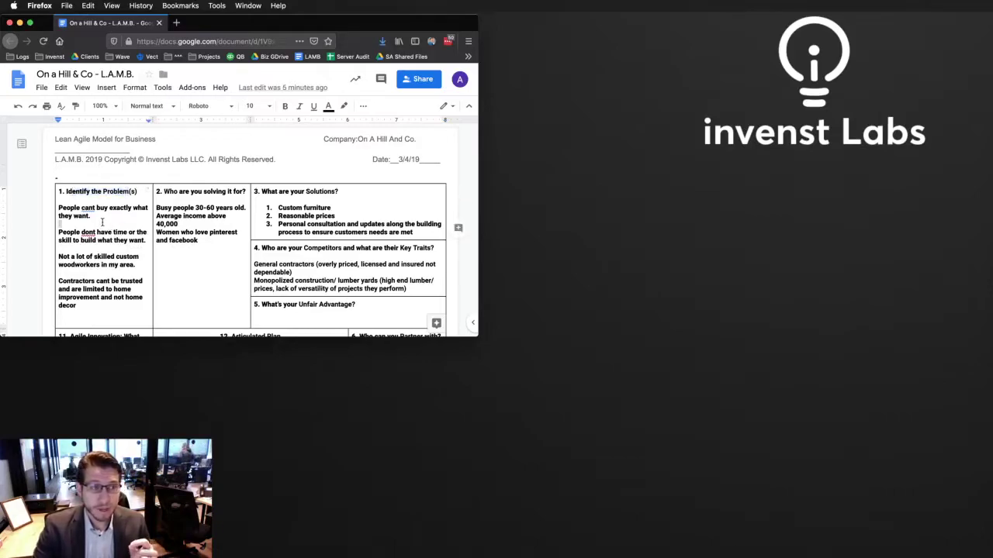
pyautogui.click(97, 217)
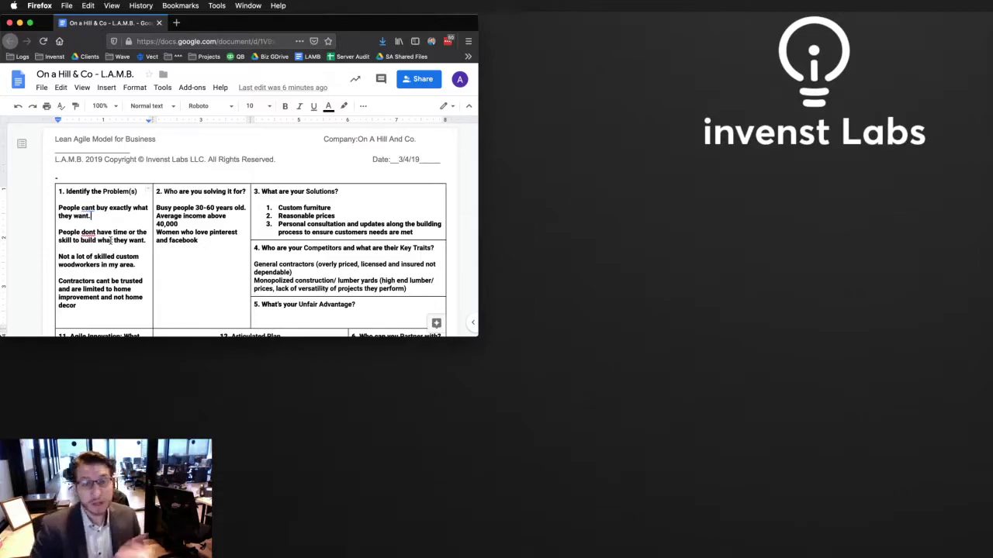
pyautogui.click(157, 210)
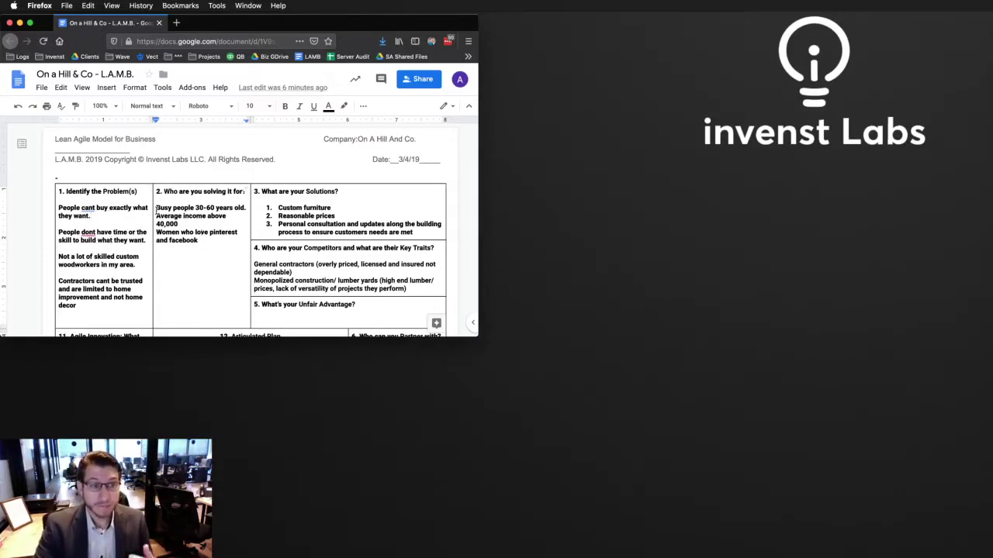
pyautogui.moveTo(157, 210); pyautogui.dragTo(245, 208)
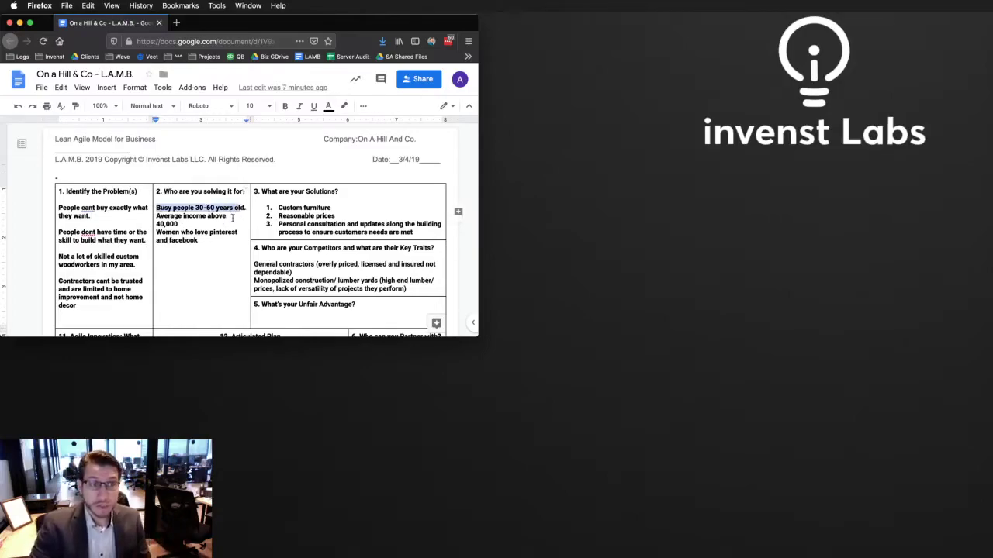
pyautogui.click(172, 222)
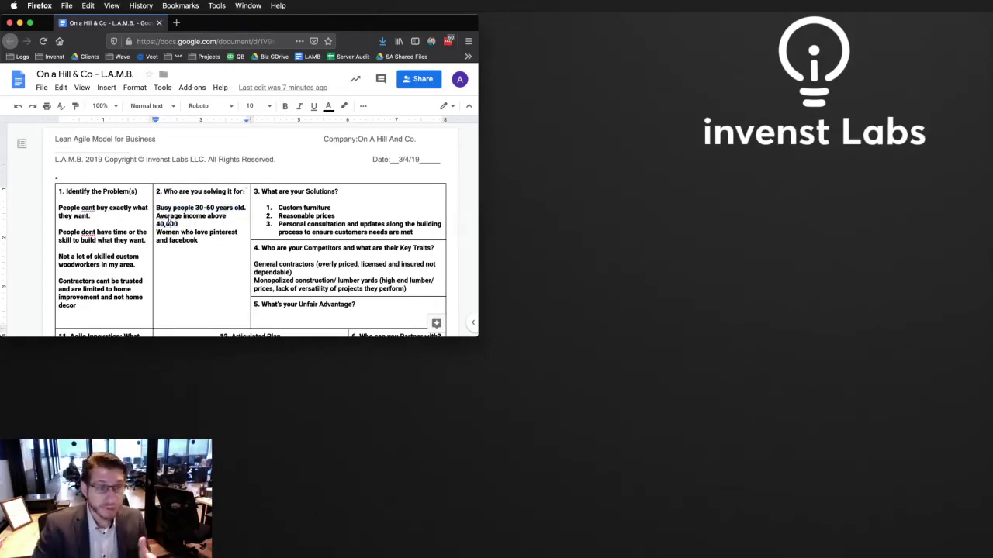
pyautogui.moveTo(156, 224); pyautogui.dragTo(182, 224)
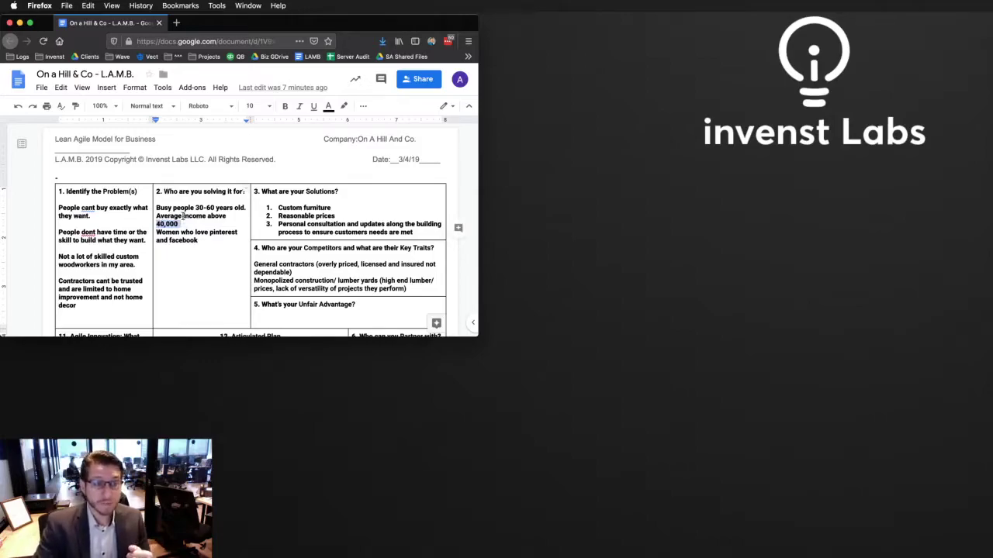
pyautogui.moveTo(201, 232); pyautogui.dragTo(238, 232)
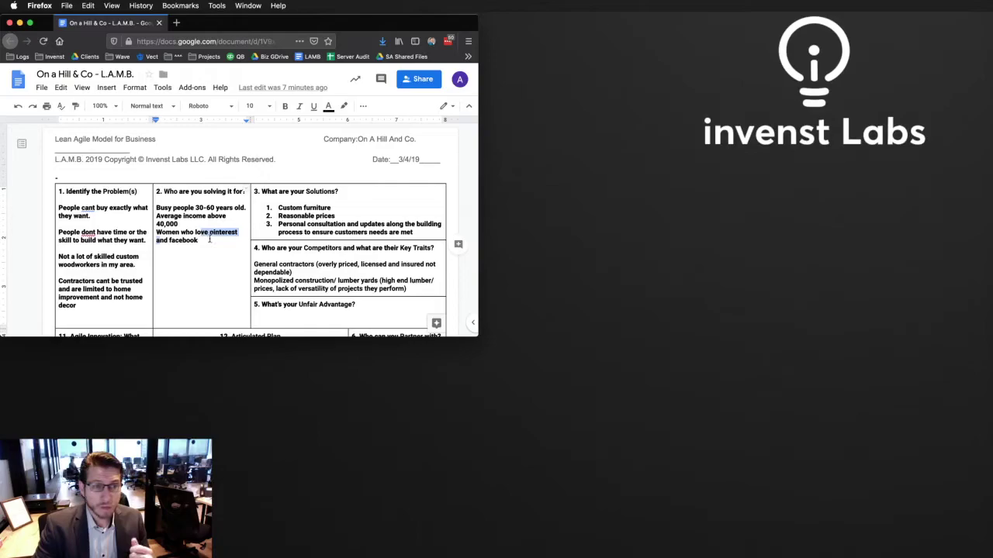
pyautogui.click(210, 240)
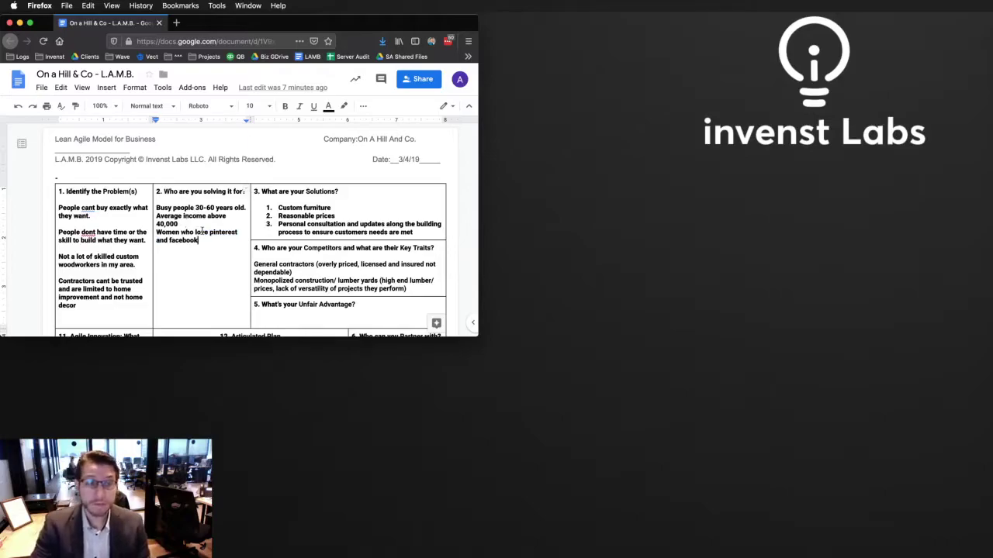
pyautogui.moveTo(199, 241); pyautogui.dragTo(157, 216)
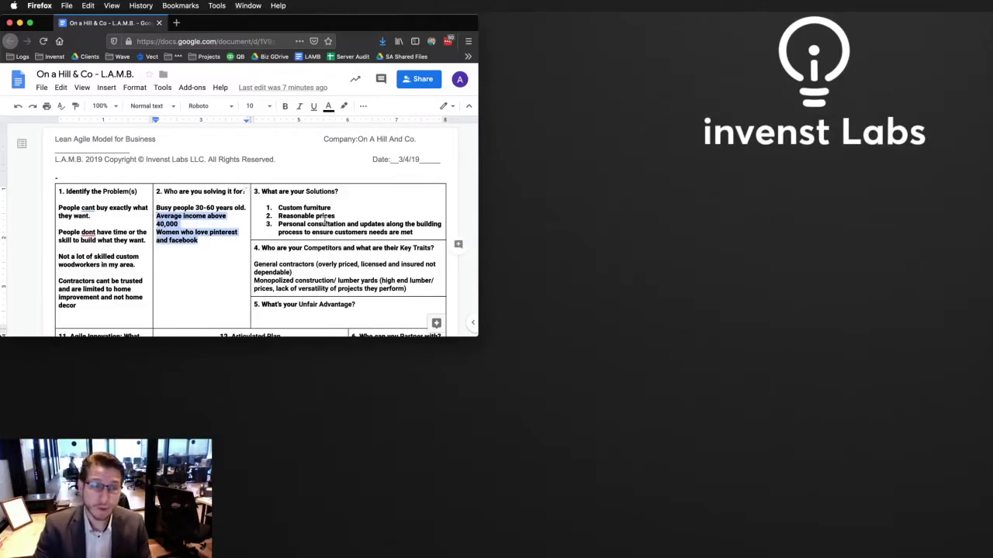
# Highlight the Custom furniture solution and related problems while reviewing the first four canvas sections
pyautogui.click(291, 215)
pyautogui.moveTo(278, 208); pyautogui.dragTo(331, 208)
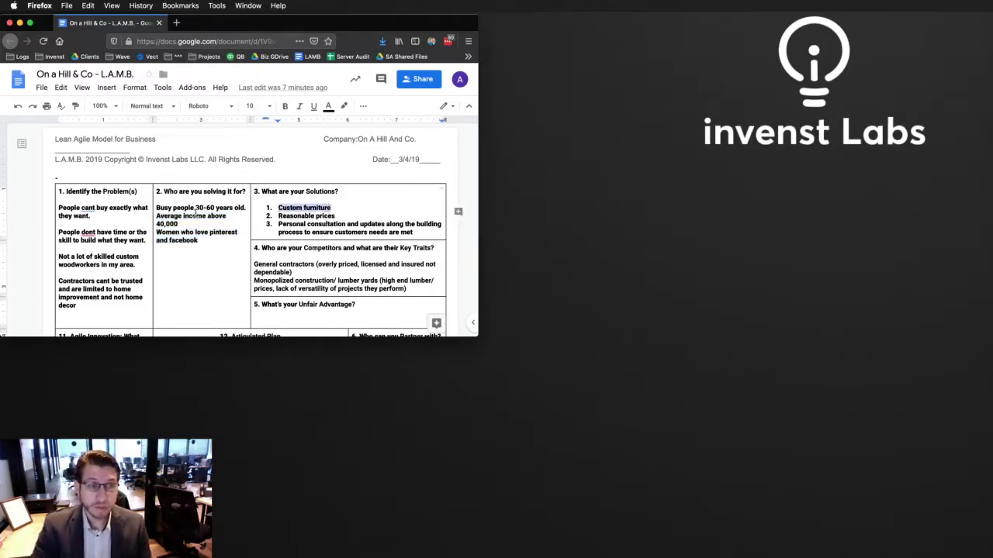
pyautogui.moveTo(216, 208); pyautogui.dragTo(194, 208)
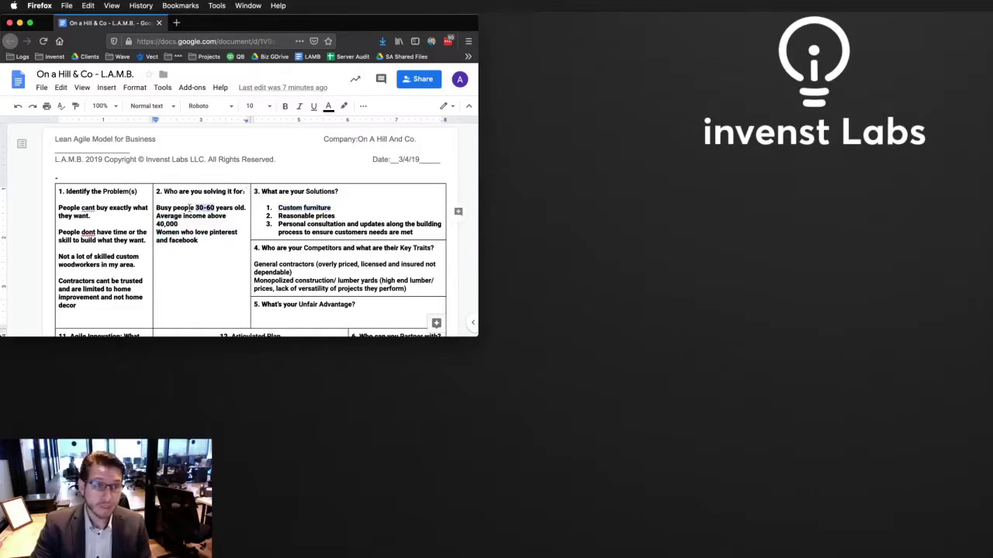
pyautogui.moveTo(95, 217); pyautogui.dragTo(59, 208)
pyautogui.moveTo(330, 208); pyautogui.dragTo(291, 208)
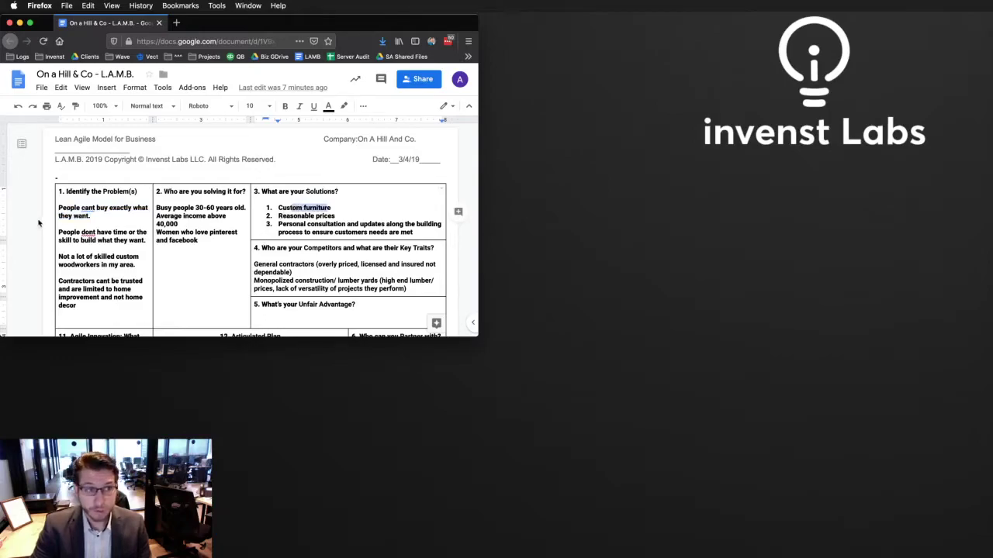
pyautogui.tripleClick(65, 233)
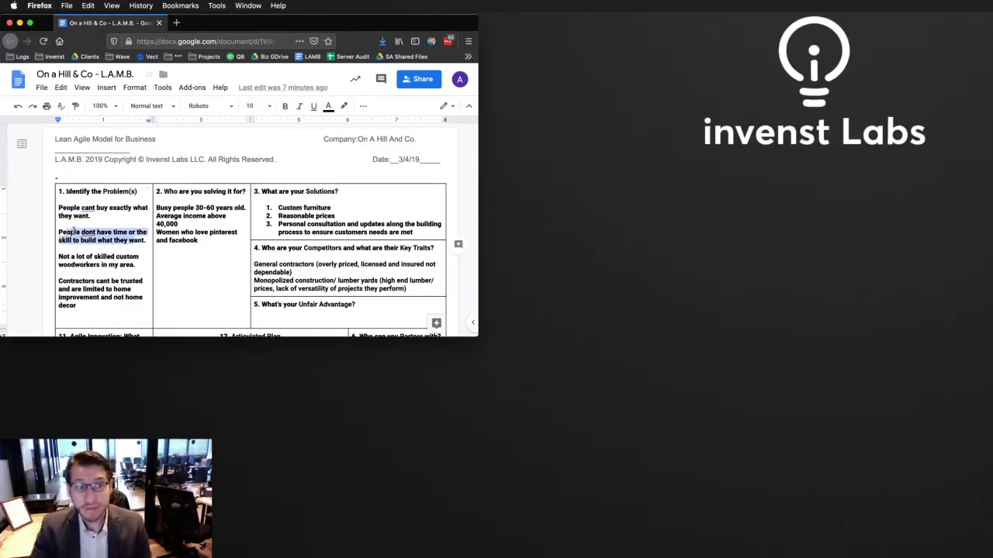
pyautogui.moveTo(311, 208); pyautogui.dragTo(345, 225)
pyautogui.click(291, 224)
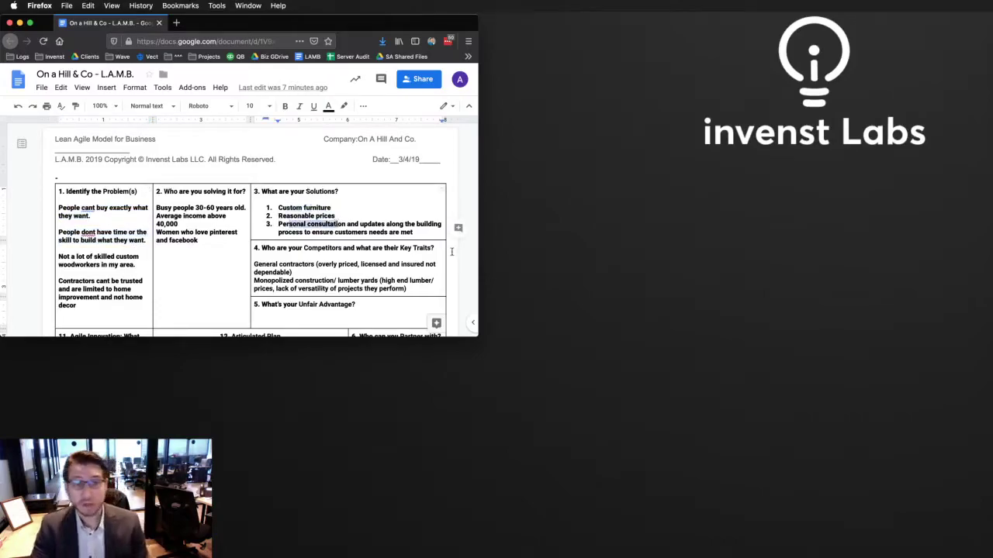
pyautogui.scroll(-1, 398, 226)
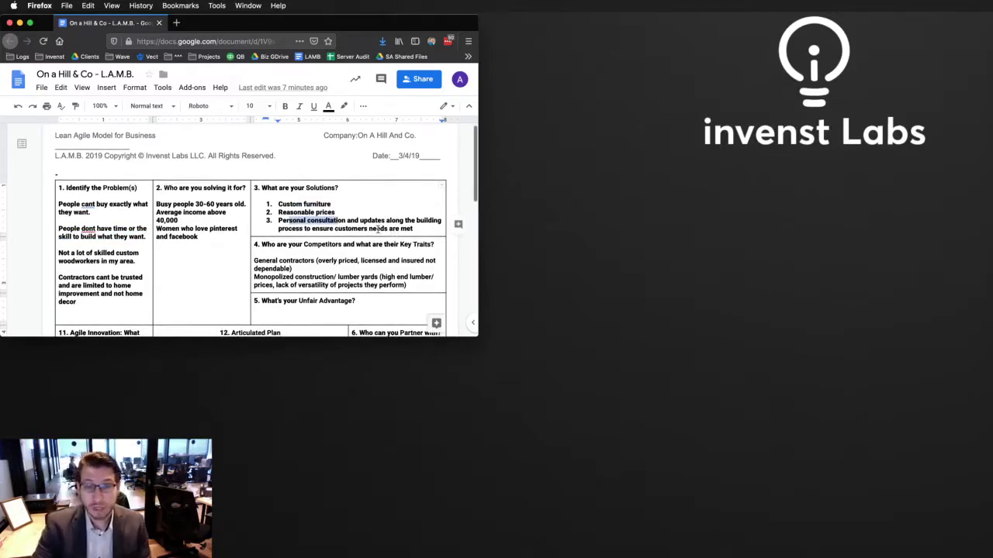
pyautogui.scroll(1, 377, 228)
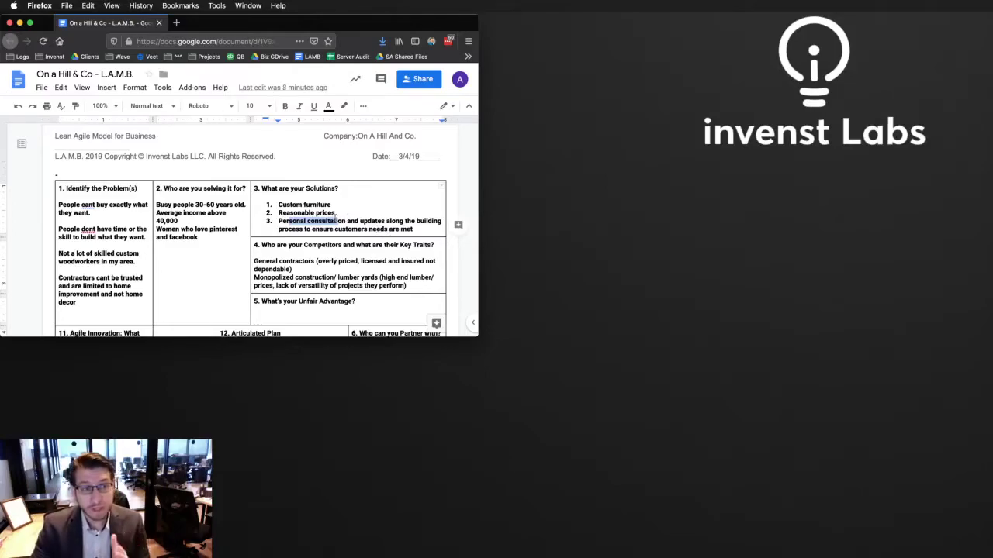
pyautogui.moveTo(93, 203); pyautogui.dragTo(315, 302)
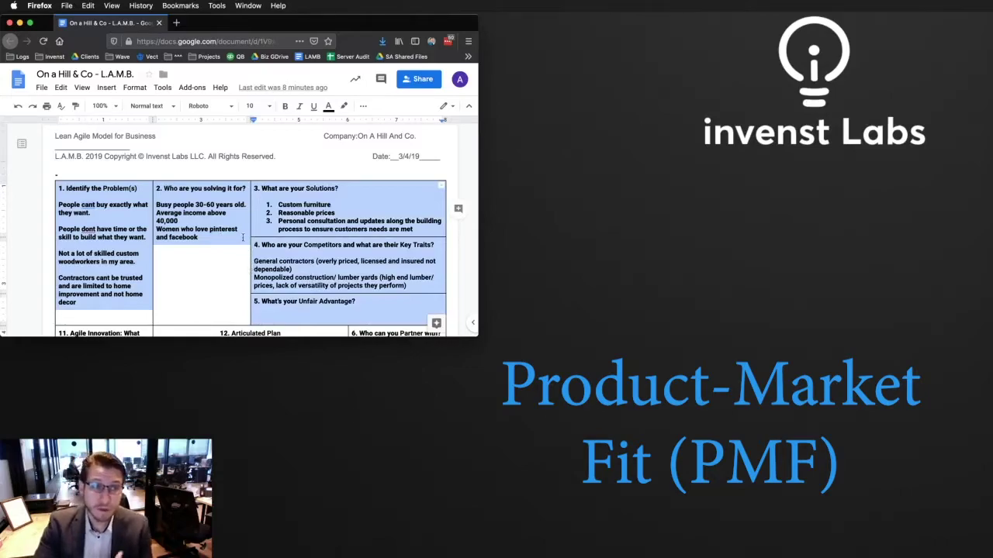
pyautogui.click(137, 233)
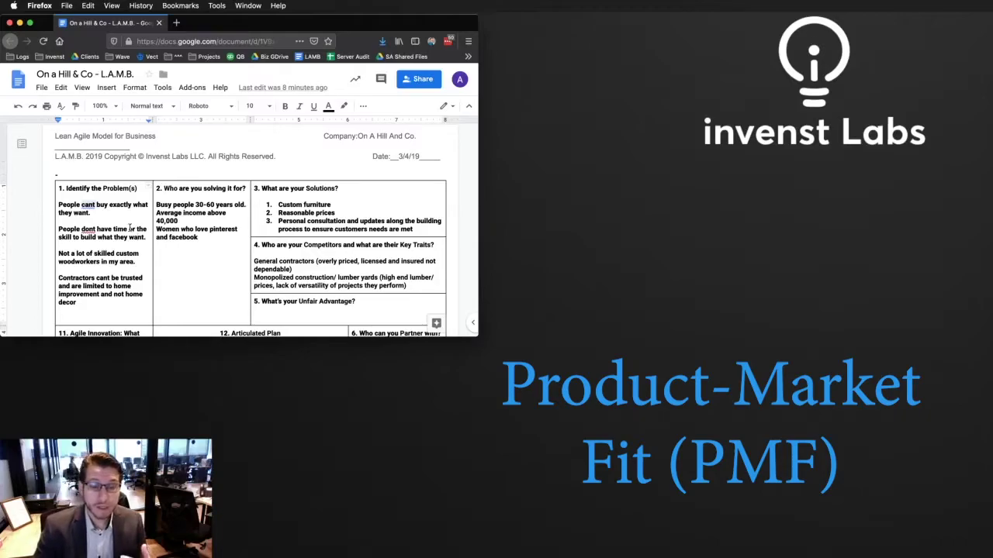
pyautogui.scroll(-1, 138, 233)
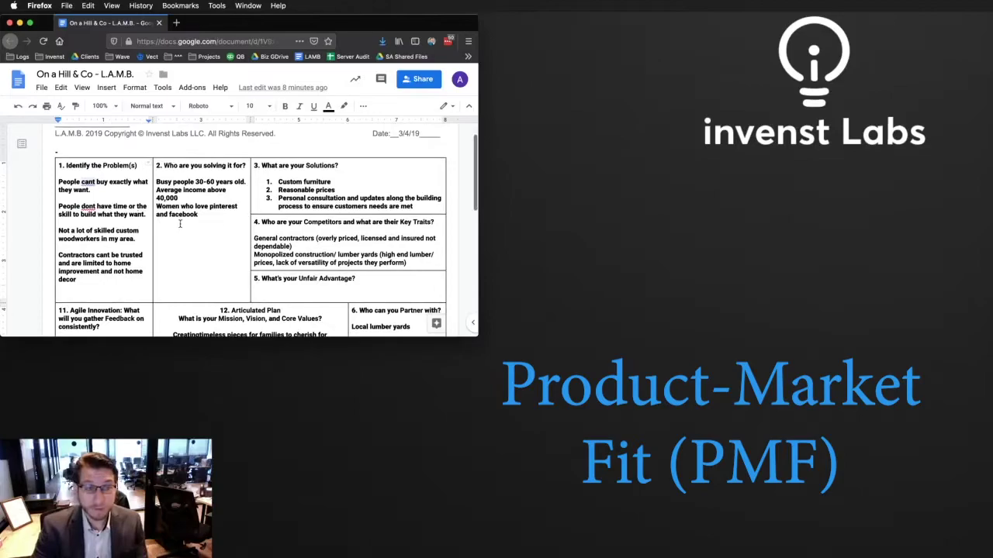
pyautogui.click(303, 240)
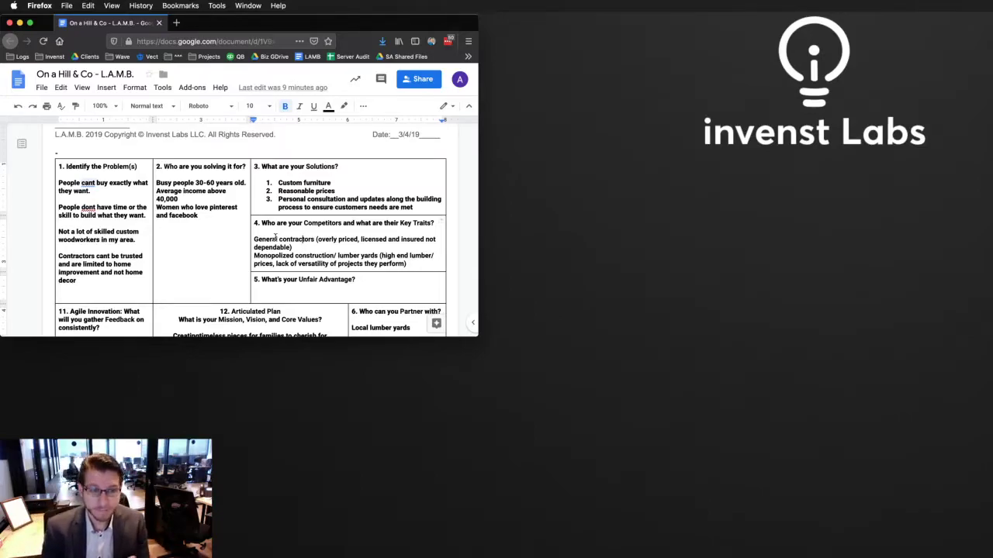
# Enter Following best practices, Honest and Knowledgeable, Relational, Personalized touch, Christian Counseling on separate lines
pyautogui.click(291, 290)
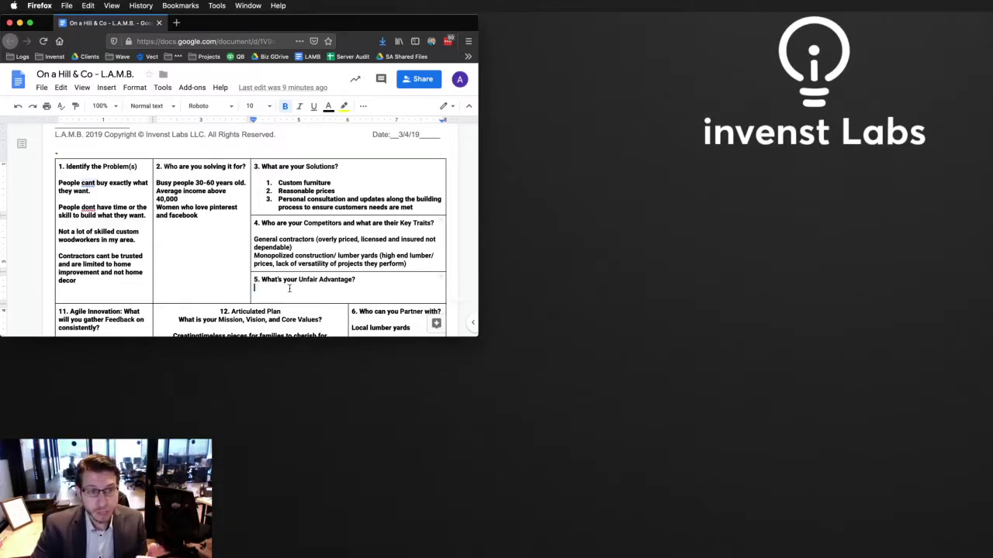
pyautogui.scroll(-1, 286, 289)
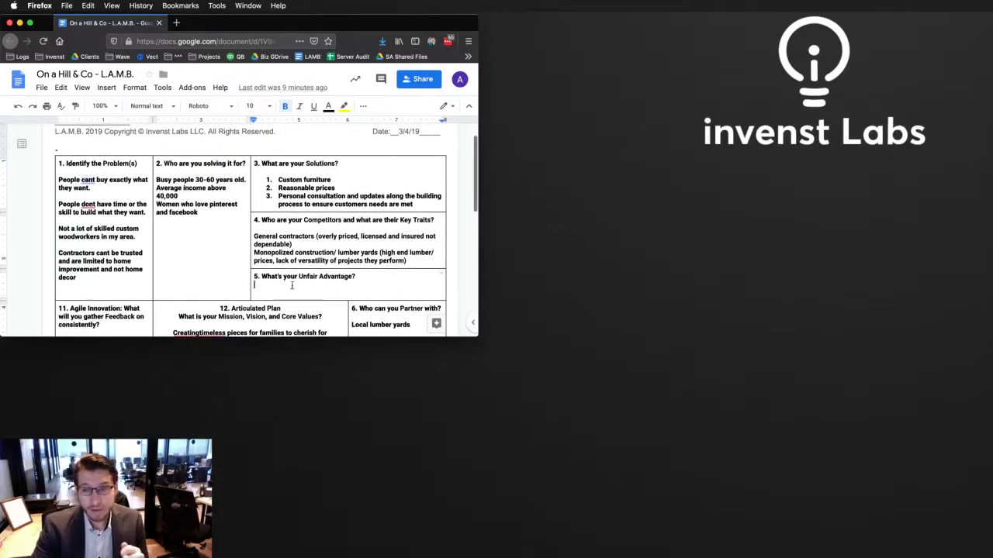
pyautogui.scroll(1, 291, 285)
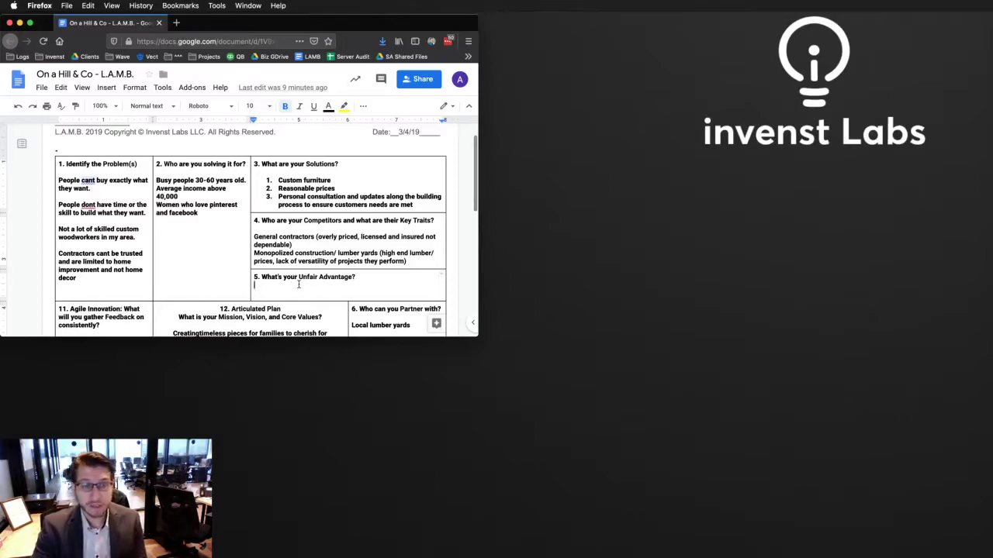
pyautogui.scroll(-1, 297, 285)
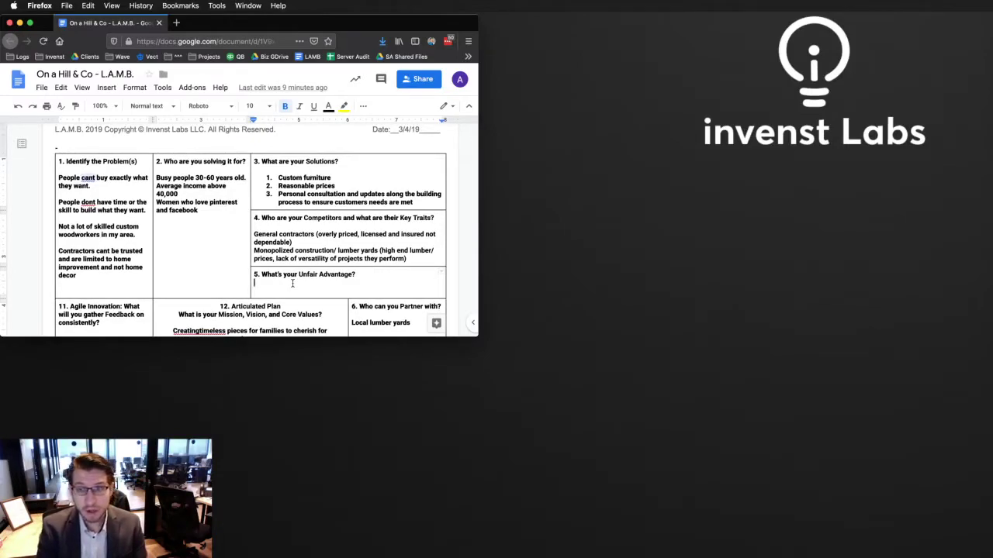
pyautogui.write('Following ')
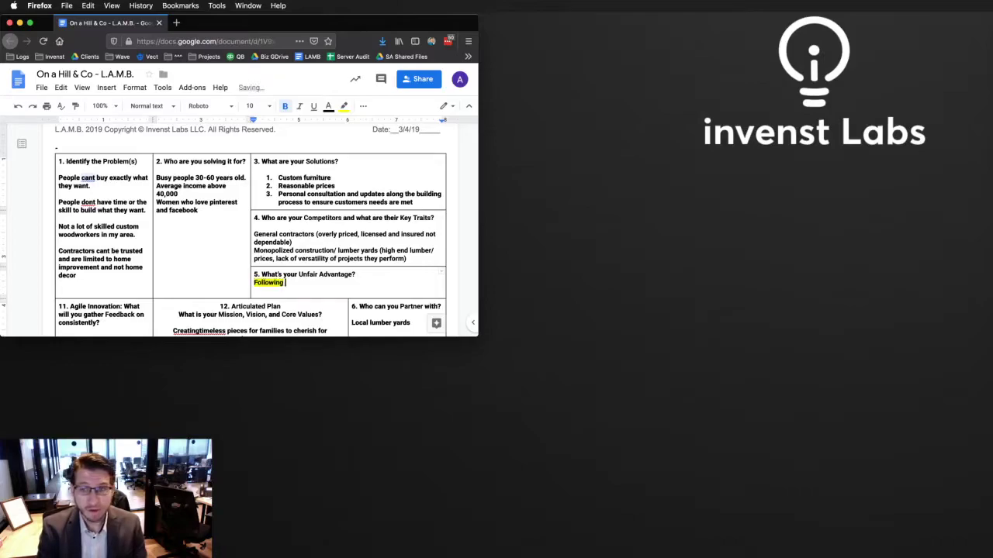
pyautogui.write('best practices')
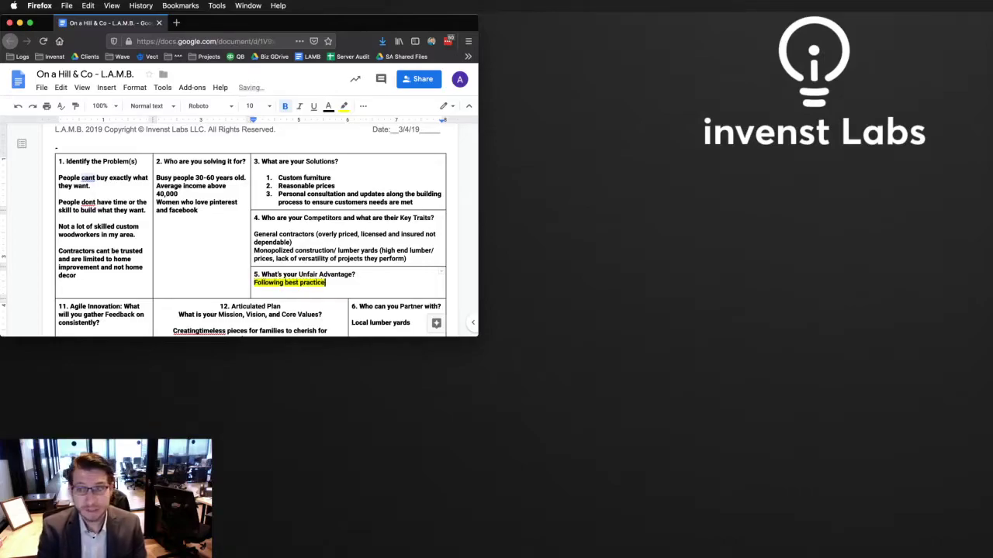
pyautogui.press('Return')
pyautogui.write('Honest and ')
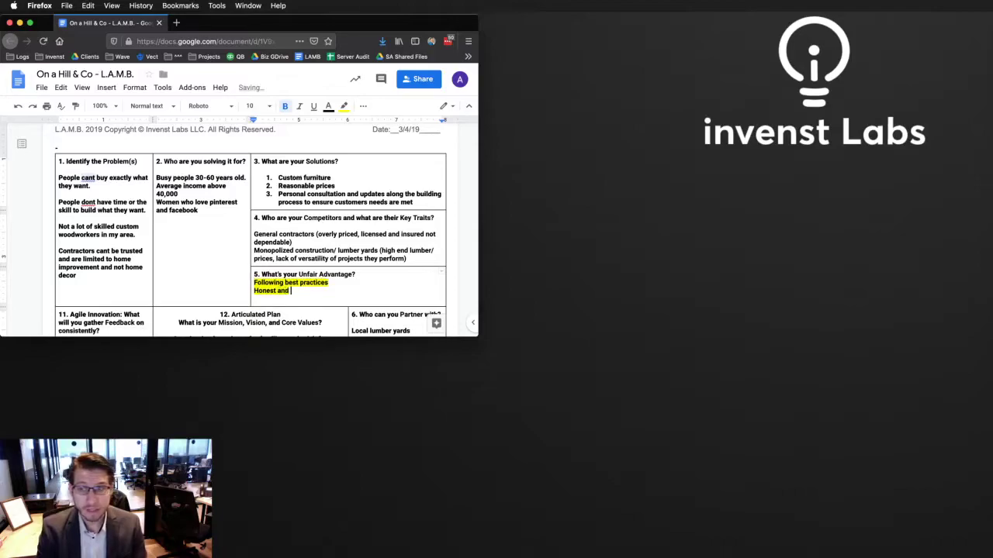
pyautogui.write('Knowledgeable')
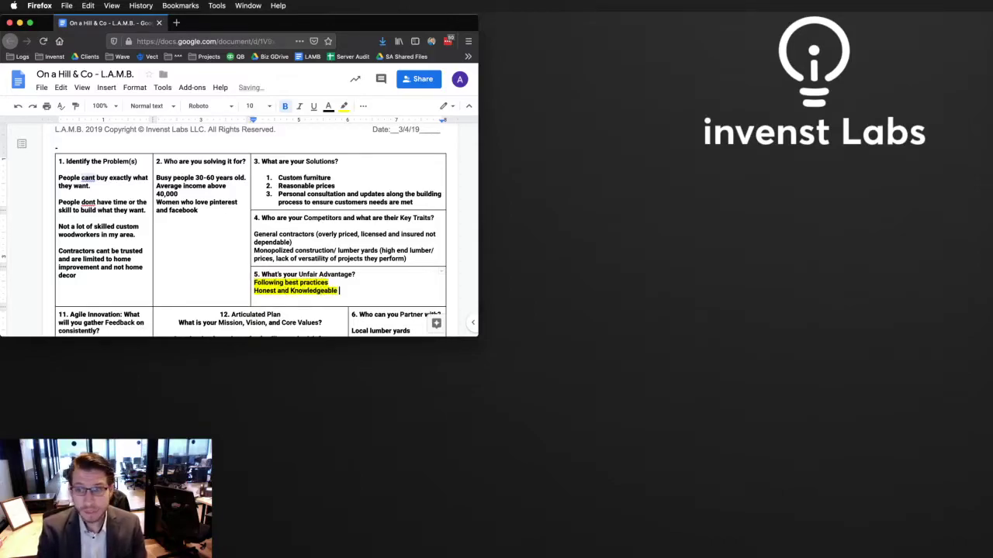
pyautogui.press('Return')
pyautogui.write('Rel')
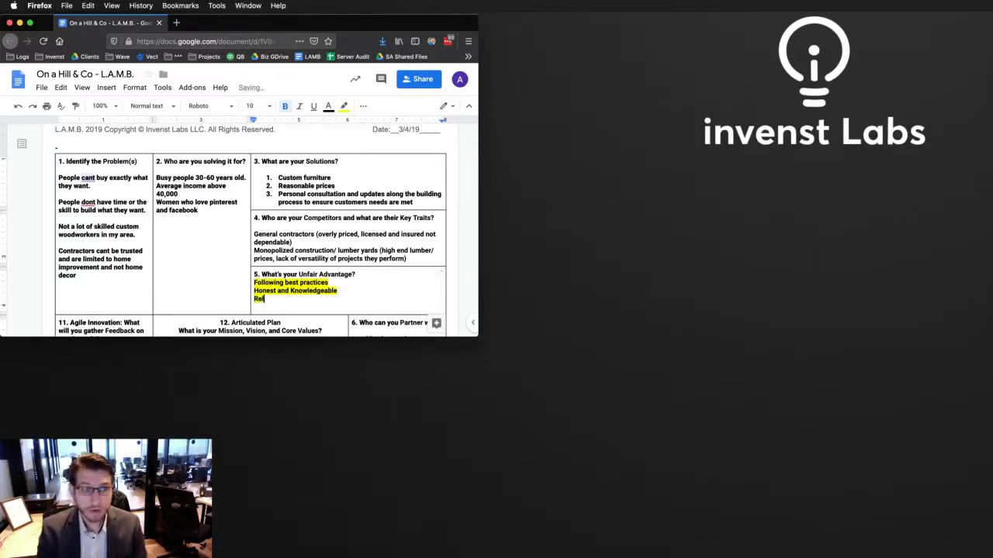
pyautogui.write('ational')
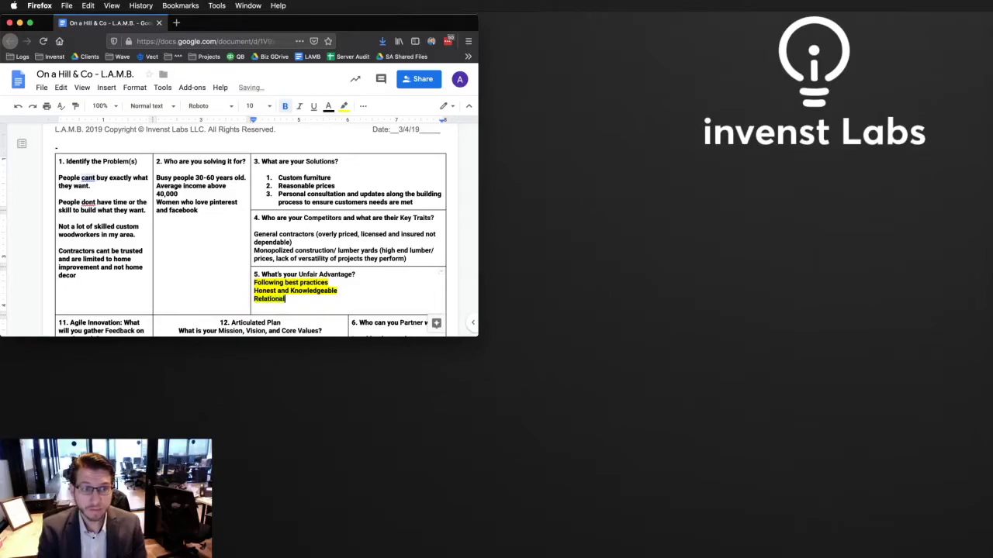
pyautogui.press('Return')
pyautogui.write('Personaliz')
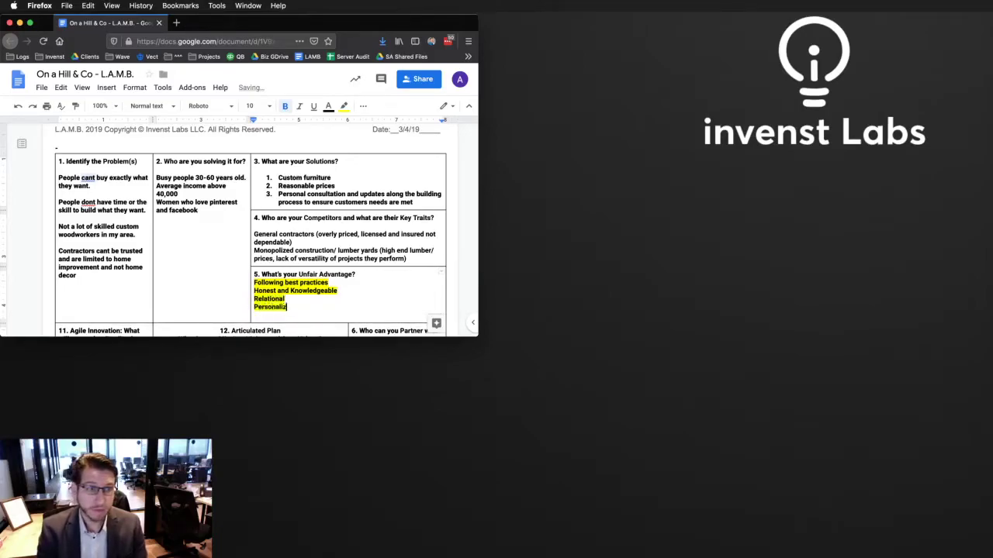
pyautogui.write('ed touch')
pyautogui.press('Return')
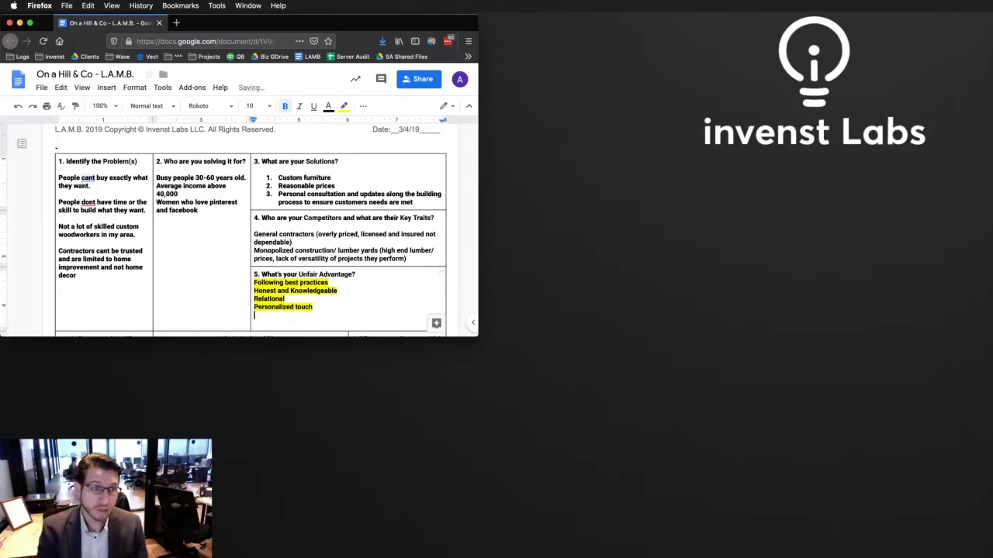
pyautogui.write('Ch')
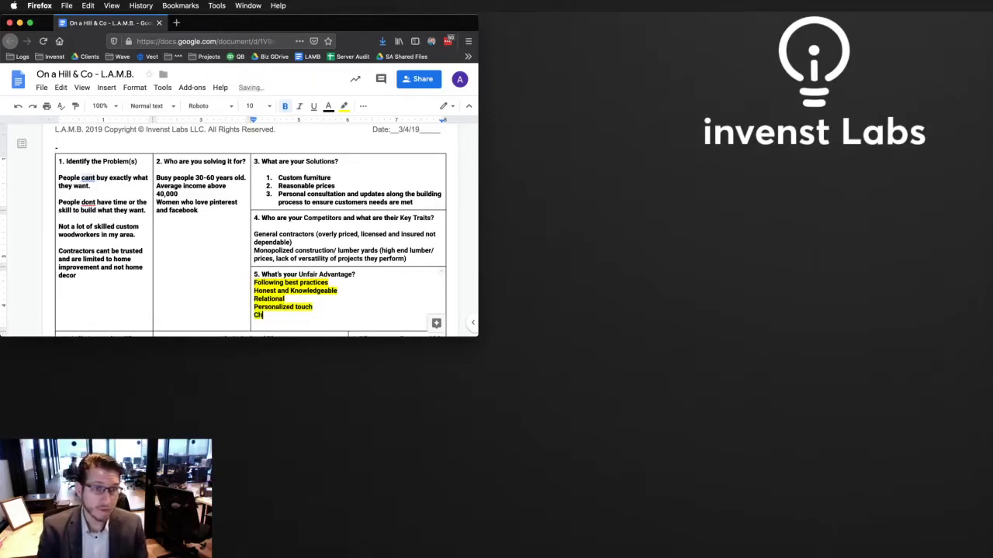
pyautogui.write('ristian Counseling')
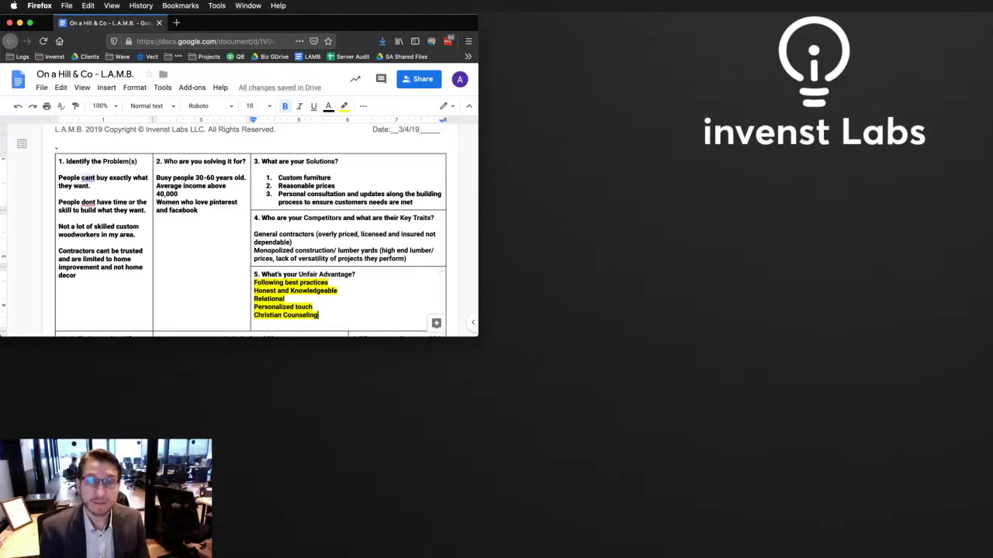
# Extend the first problem statement with 'from tradional box stores.'
pyautogui.click(104, 262)
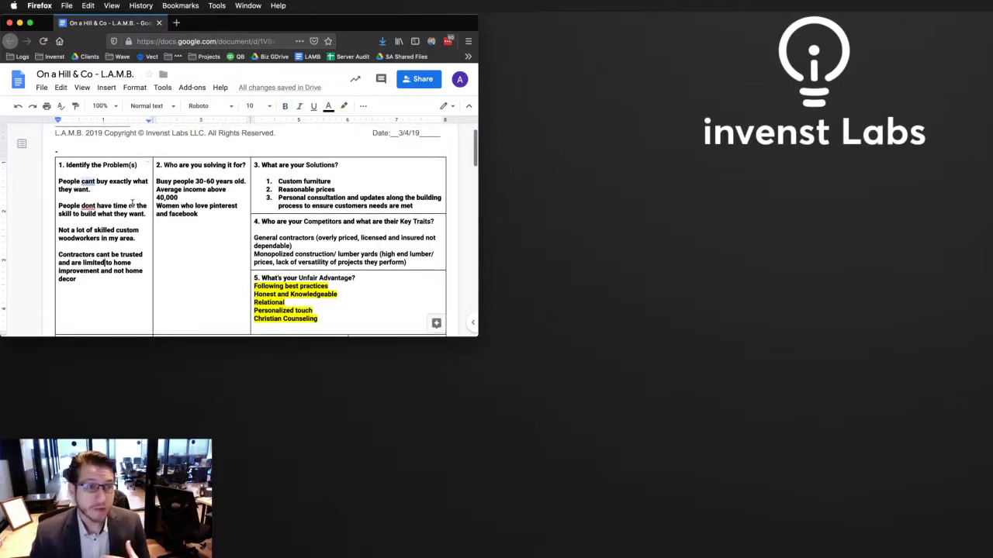
pyautogui.scroll(1, 124, 221)
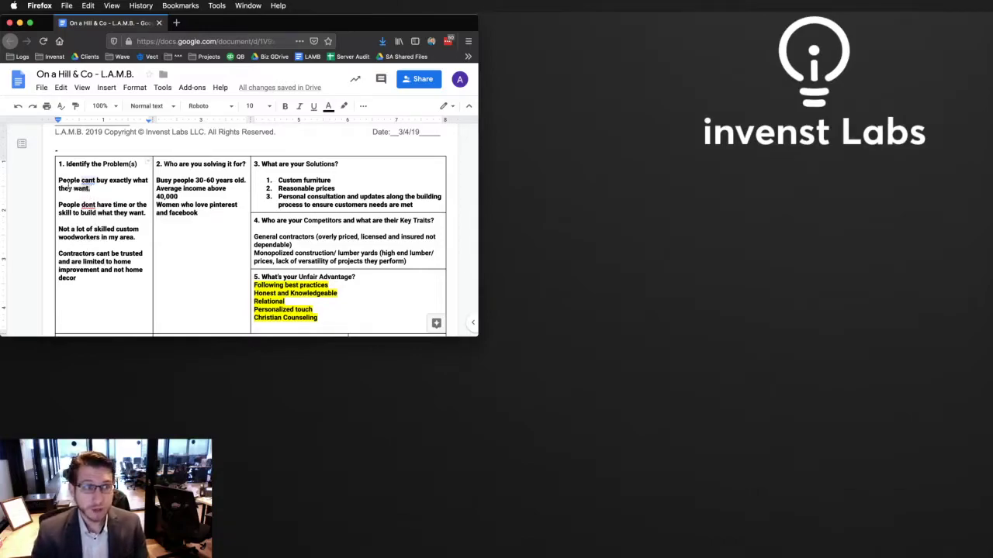
pyautogui.moveTo(94, 190); pyautogui.dragTo(56, 183)
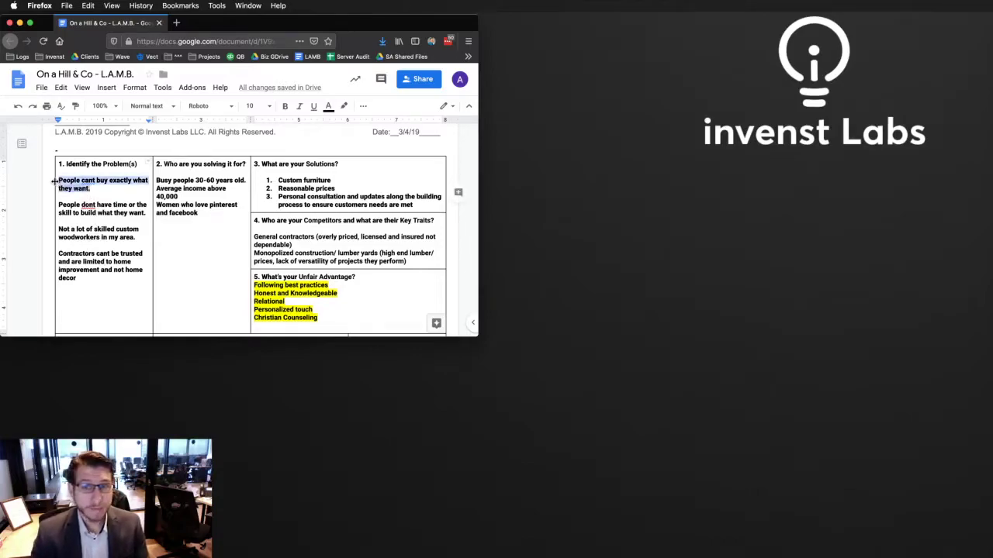
pyautogui.click(97, 188)
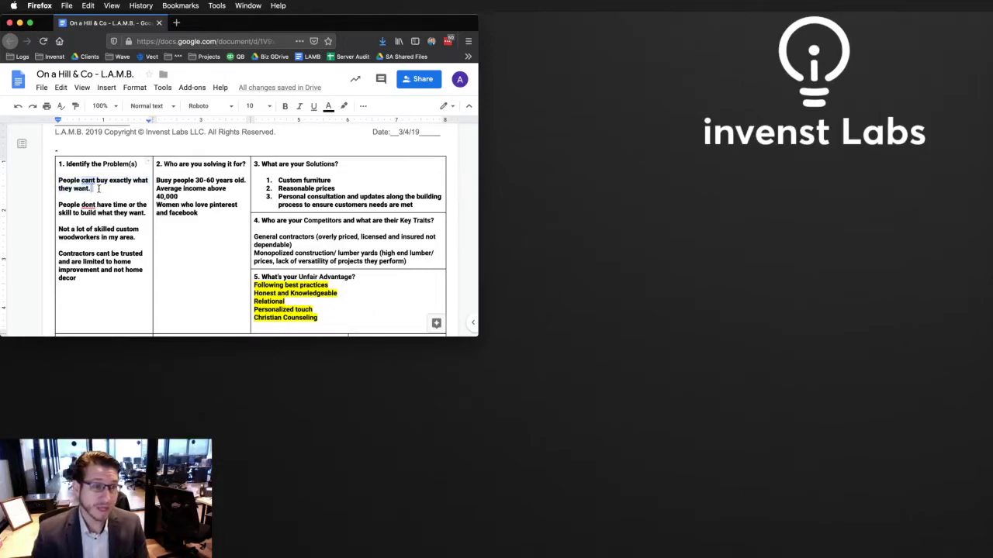
pyautogui.press('BackSpace')
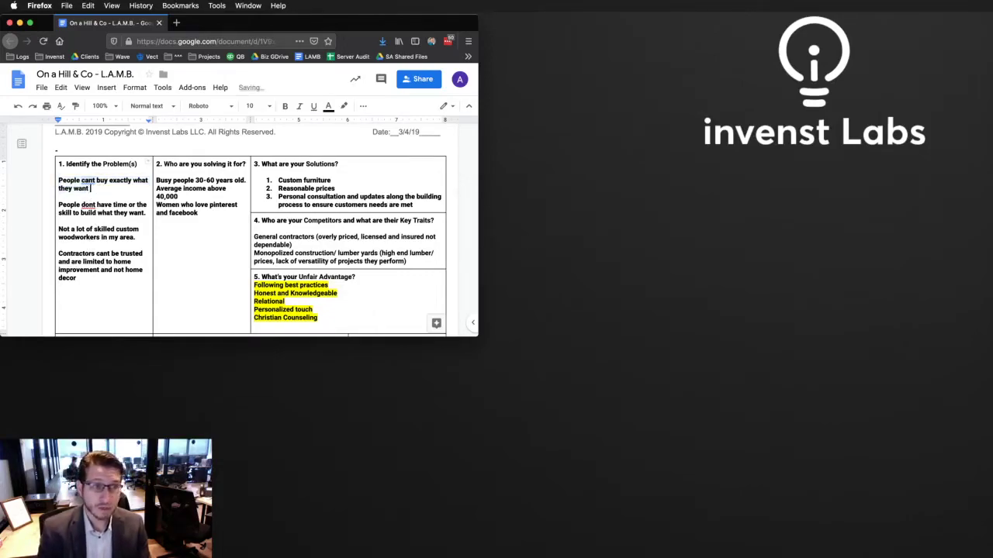
pyautogui.write('r')
pyautogui.press('BackSpace')
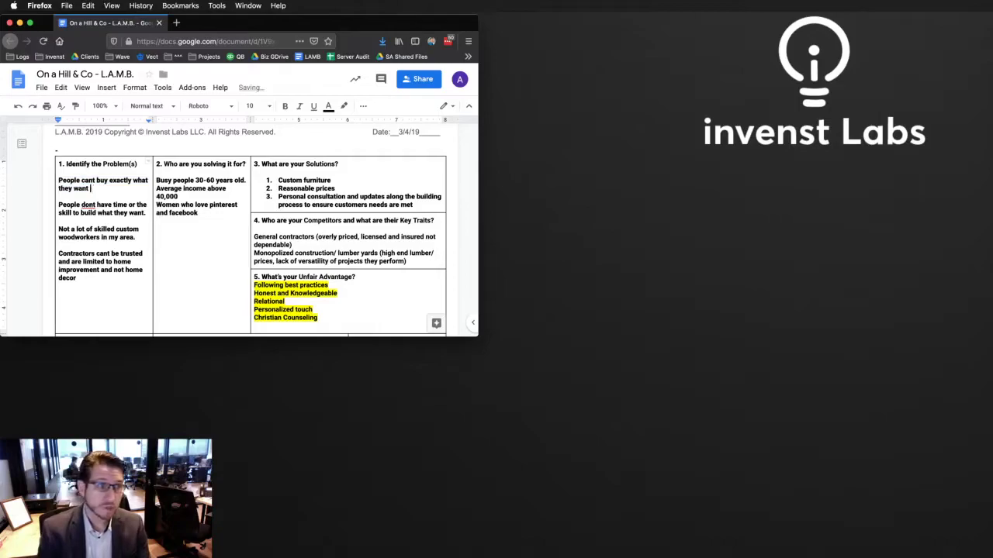
pyautogui.write('from tradional box stores.')
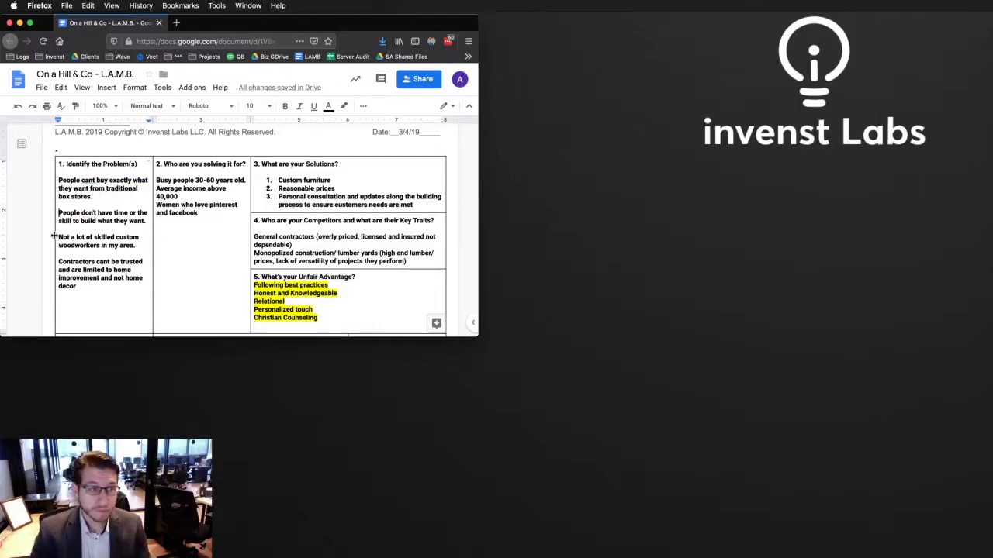
# Replace the skilled custom woodworkers sentence with the pasted sentence about Deltona carpenters
pyautogui.moveTo(58, 236); pyautogui.dragTo(131, 246)
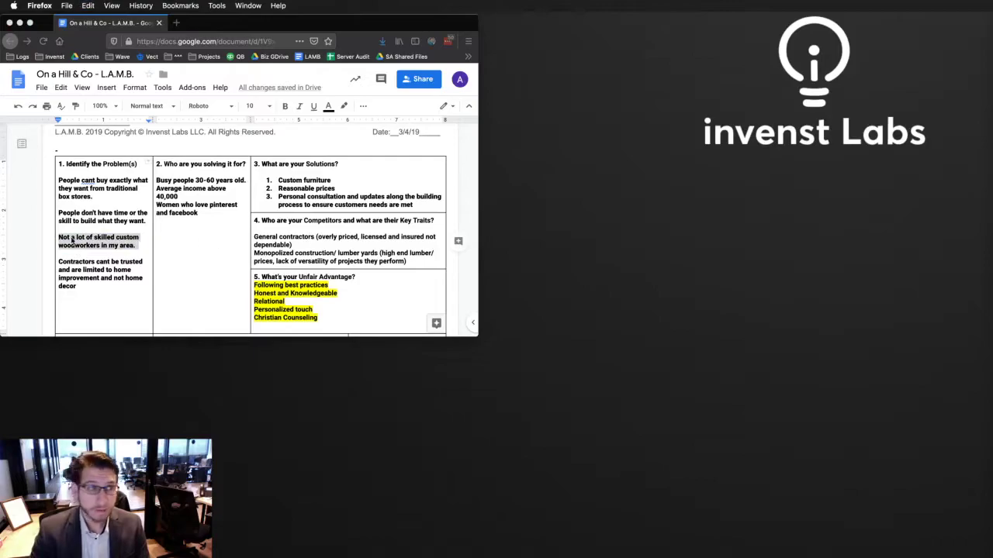
pyautogui.write("People don't have access to skilled and top-rated carpenters in the Deltona area")
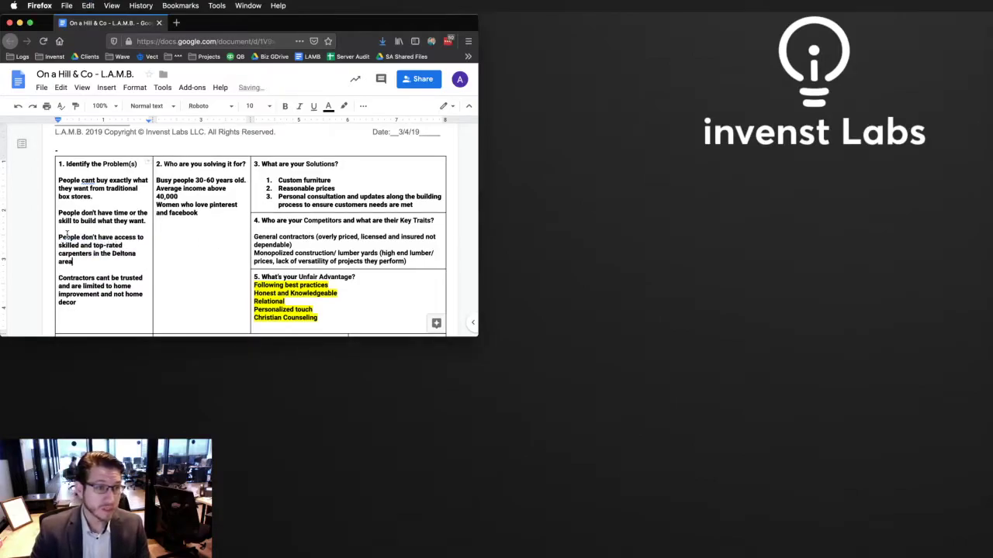
pyautogui.moveTo(66, 237); pyautogui.dragTo(138, 237)
pyautogui.moveTo(75, 245); pyautogui.dragTo(114, 254)
pyautogui.click(113, 254)
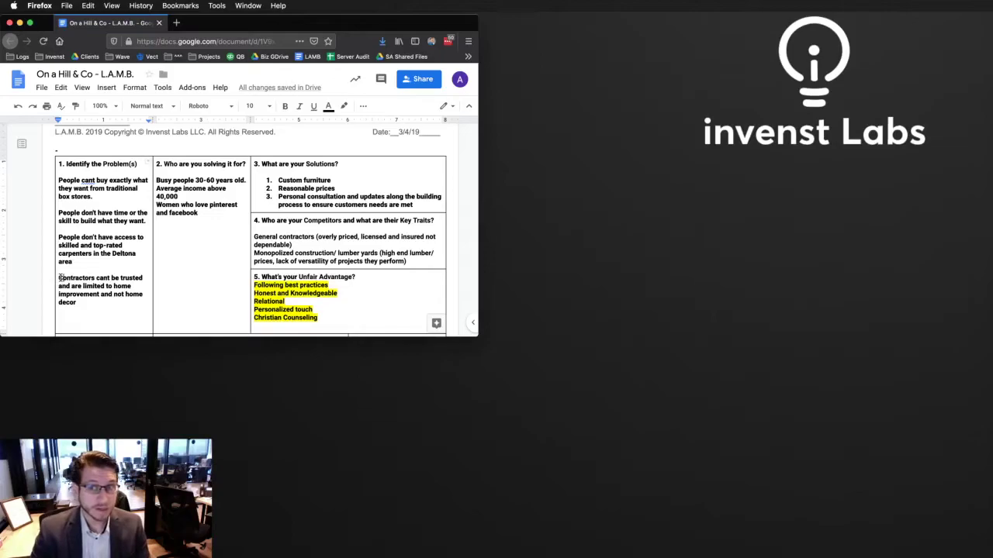
# Delete the untrustworthy contractors paragraph and paste the customizing dining tables text over the lacking-time sentence
pyautogui.moveTo(57, 277); pyautogui.dragTo(128, 311)
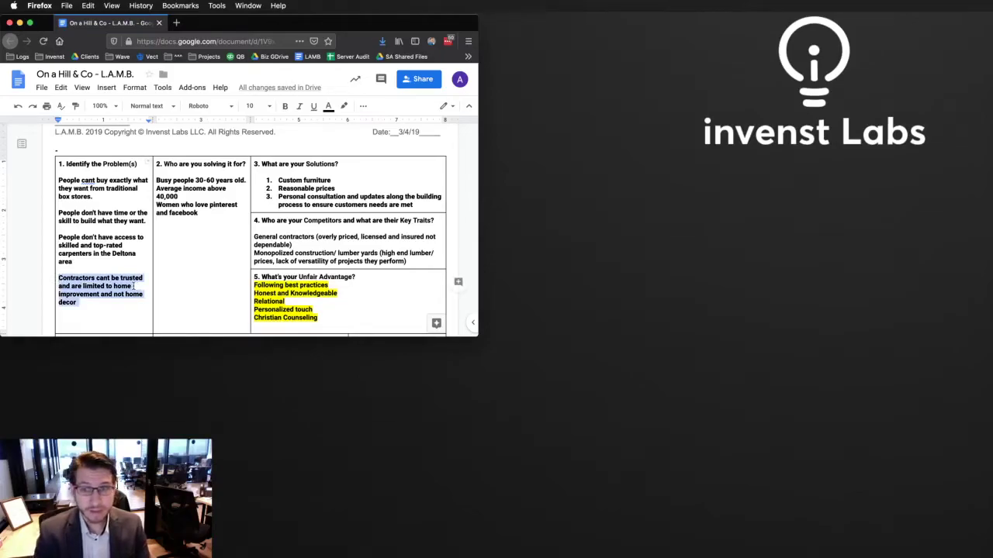
pyautogui.press('BackSpace')
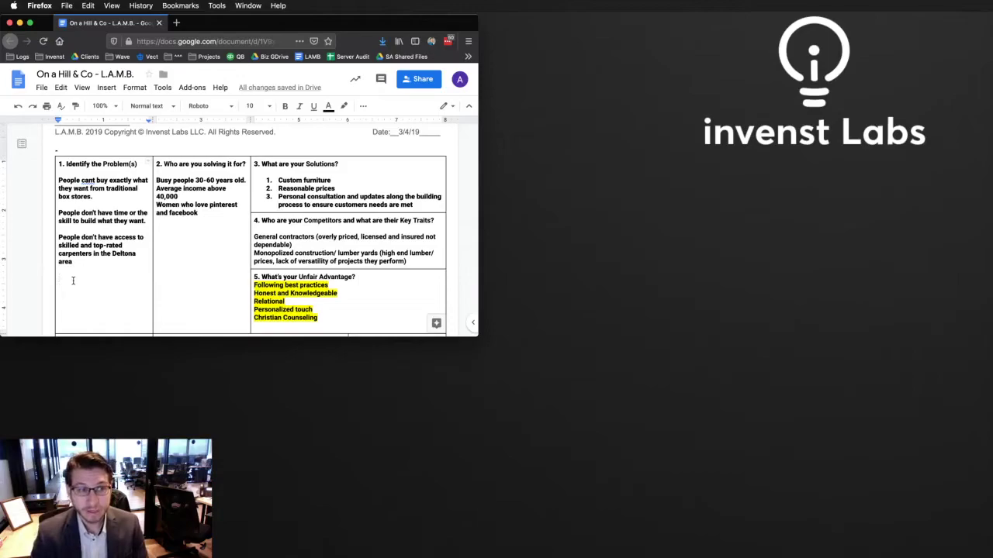
pyautogui.moveTo(147, 221); pyautogui.dragTo(48, 214)
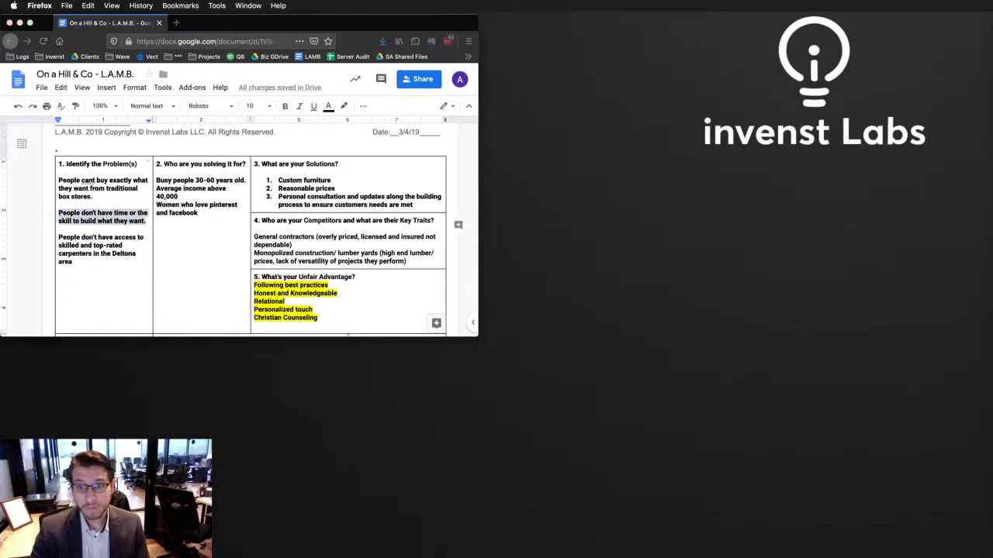
pyautogui.write("People can't customize dining tables to their home. They are forced to buy what is already available.")
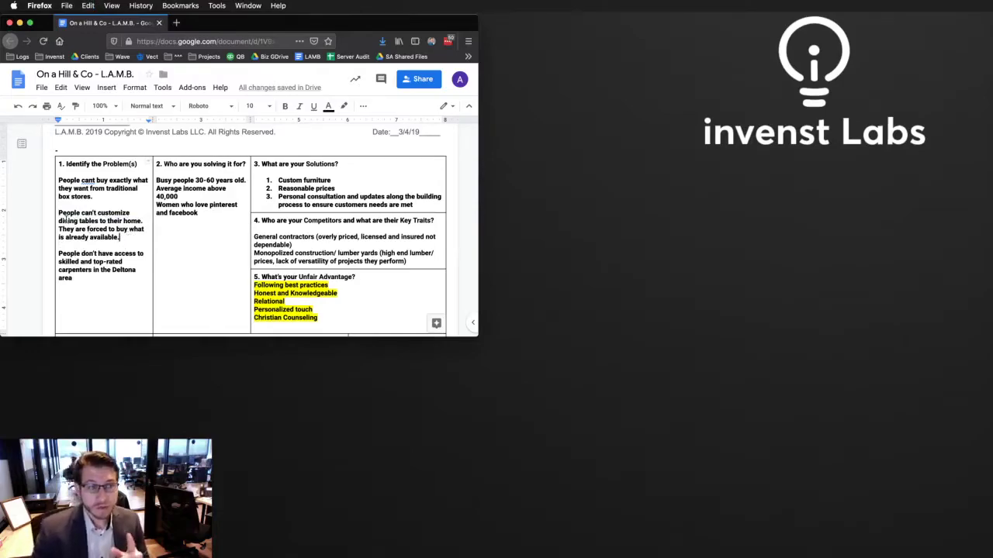
pyautogui.doubleClick(67, 220)
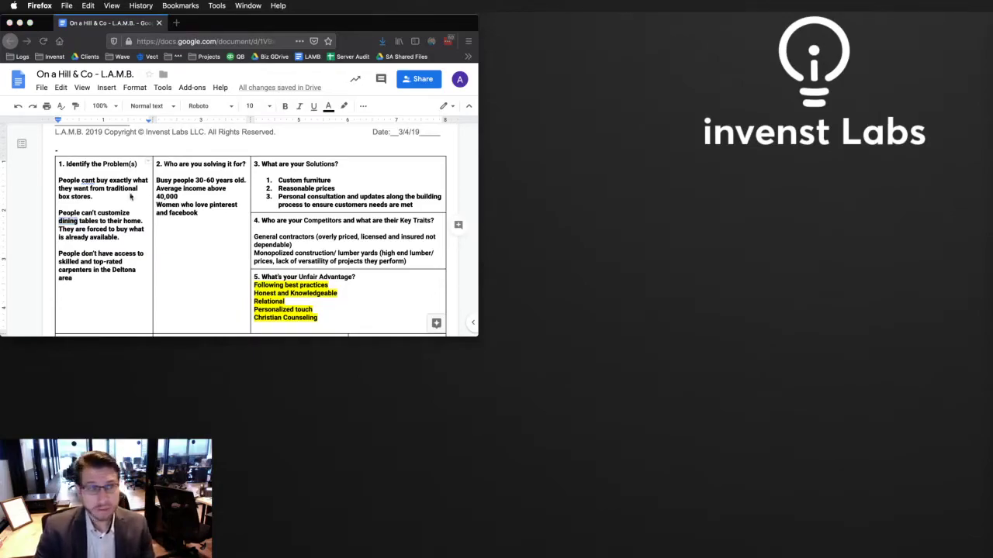
# Replace the Busy people 30-60 years old line with the business professionals description
pyautogui.moveTo(159, 178); pyautogui.dragTo(245, 179)
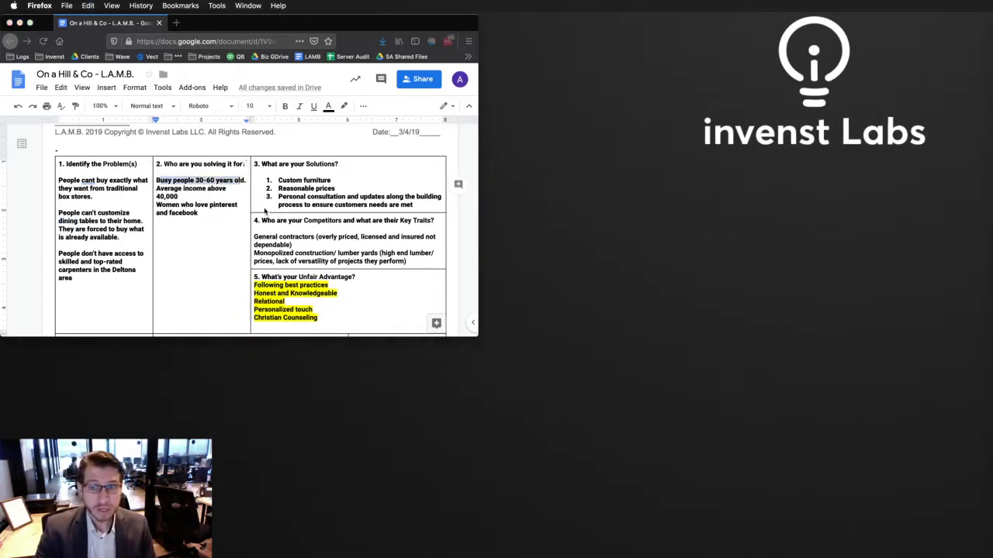
pyautogui.moveTo(158, 181); pyautogui.dragTo(248, 180)
pyautogui.write('Business Professionals with sufficient expendable income')
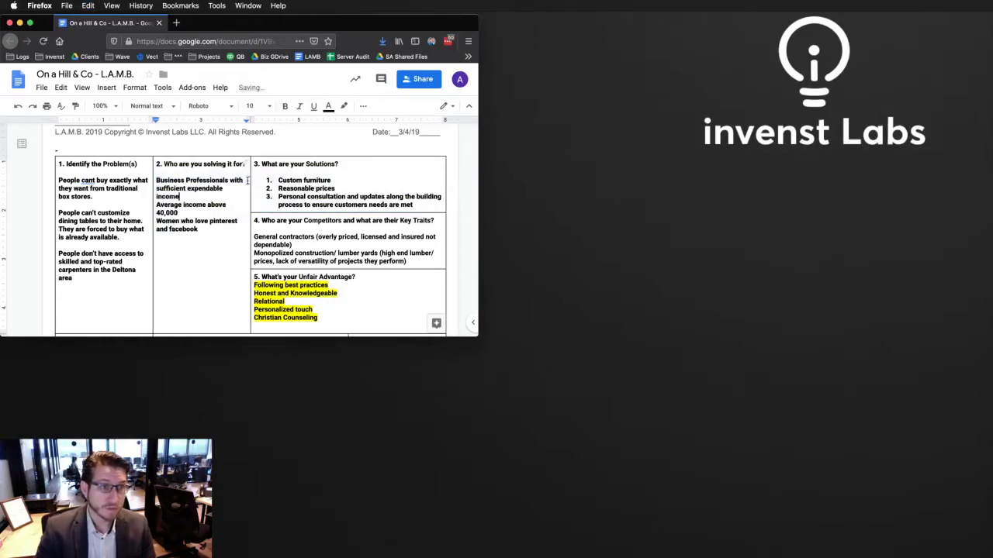
pyautogui.press('Return')
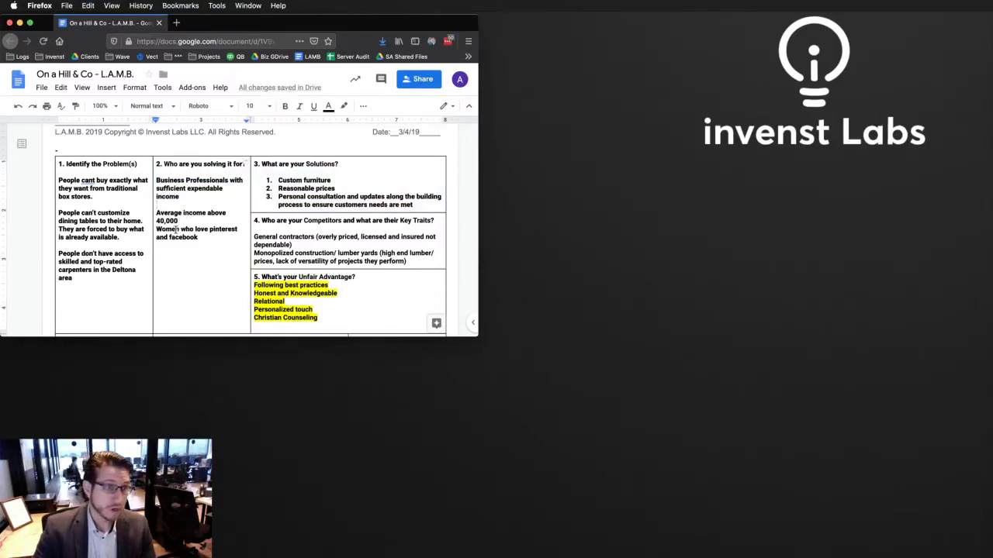
# Replace the Pinterest line with the households description and delete the average income line
pyautogui.moveTo(156, 229); pyautogui.dragTo(215, 239)
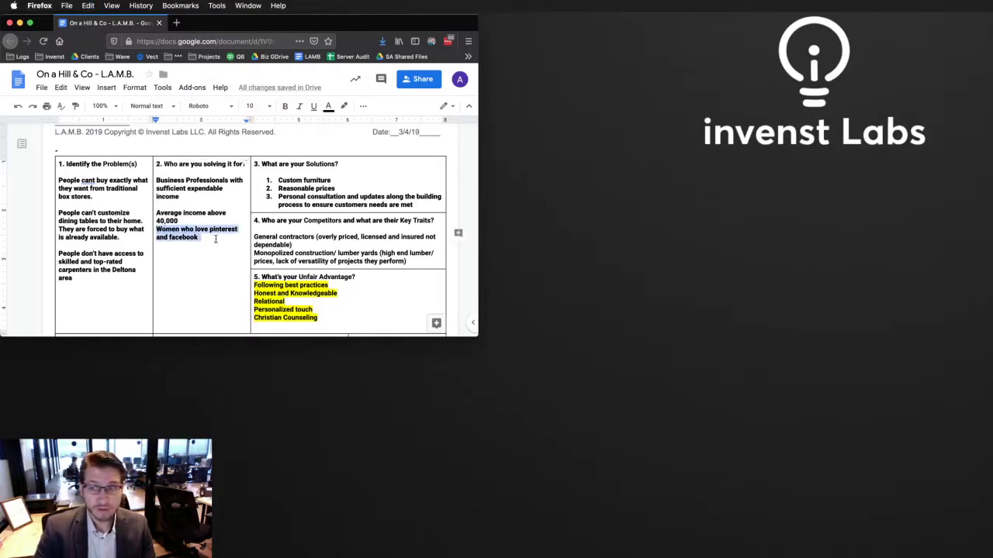
pyautogui.write('Women in average to above-average households.')
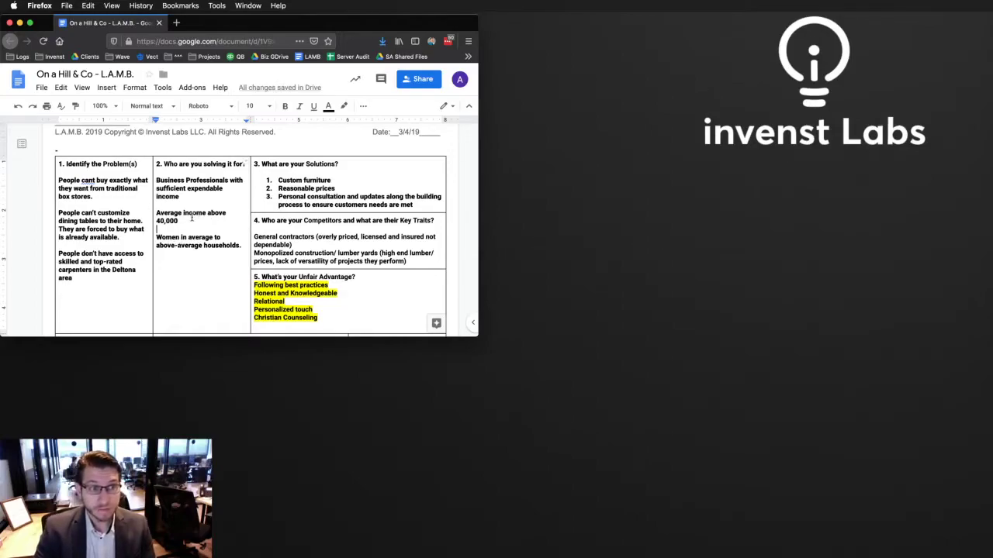
pyautogui.moveTo(177, 221); pyautogui.dragTo(155, 211)
pyautogui.press('BackSpace')
pyautogui.press('BackSpace')
pyautogui.press('BackSpace')
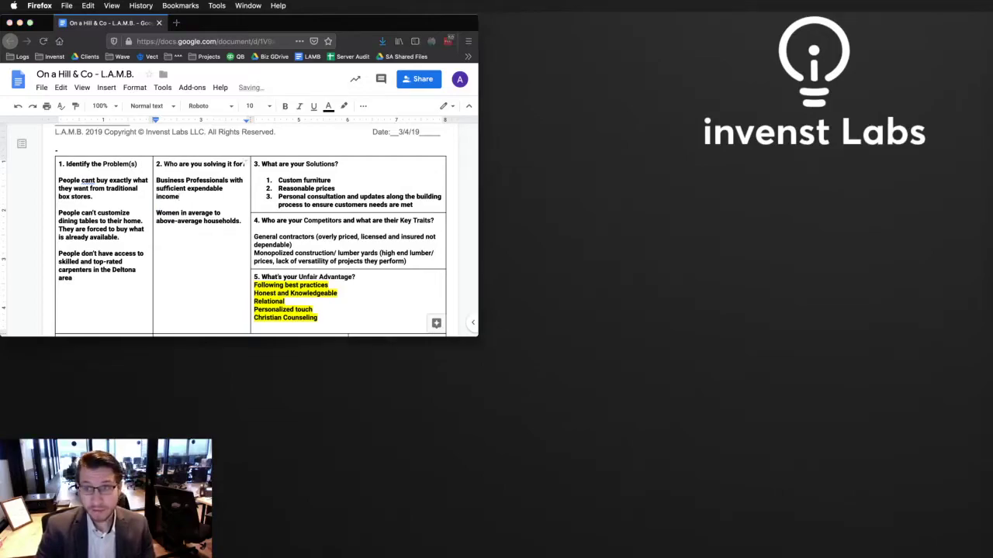
# Add 'Seniors and others with a taste for art deco' on a new line below households
pyautogui.press('super+c')
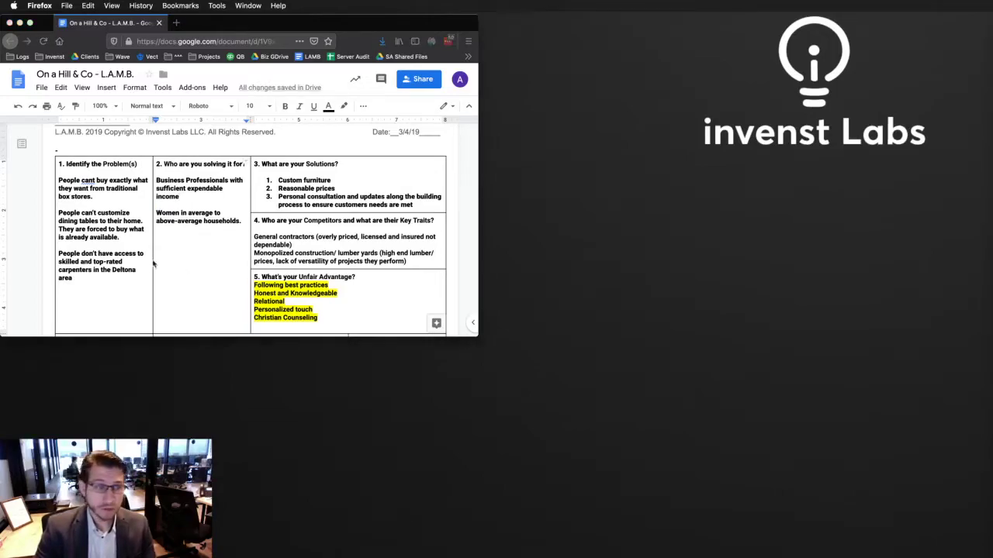
pyautogui.click(241, 221)
pyautogui.press('Return')
pyautogui.press('super+v')
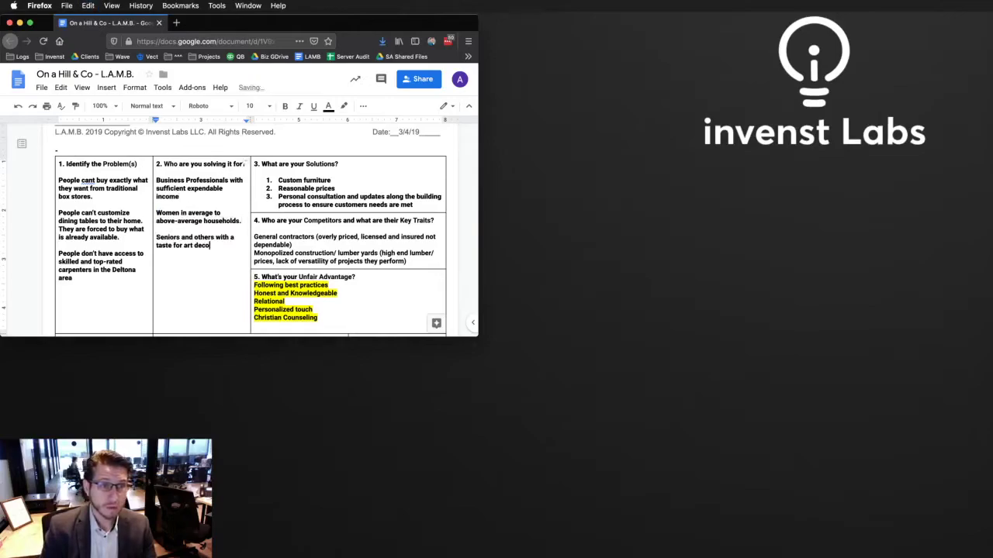
pyautogui.moveTo(210, 246); pyautogui.dragTo(218, 247)
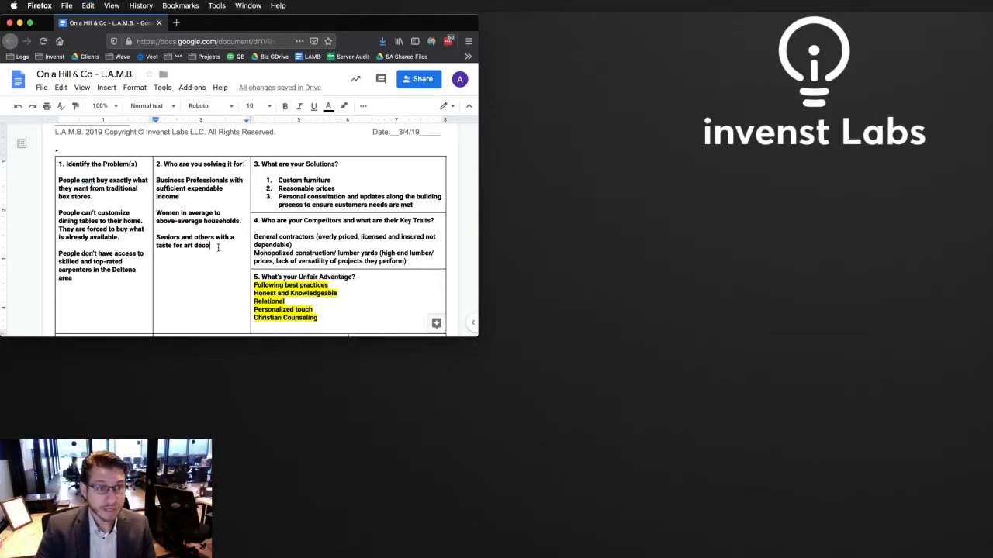
pyautogui.click(218, 247)
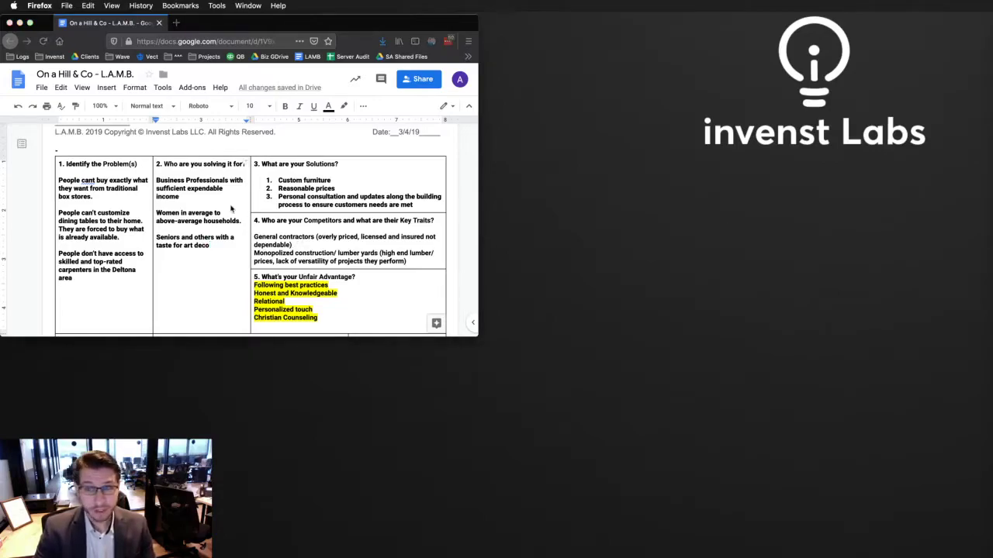
# Change the first solution to Custom dining tables and the second to Accent pieces
pyautogui.moveTo(278, 180); pyautogui.dragTo(314, 181)
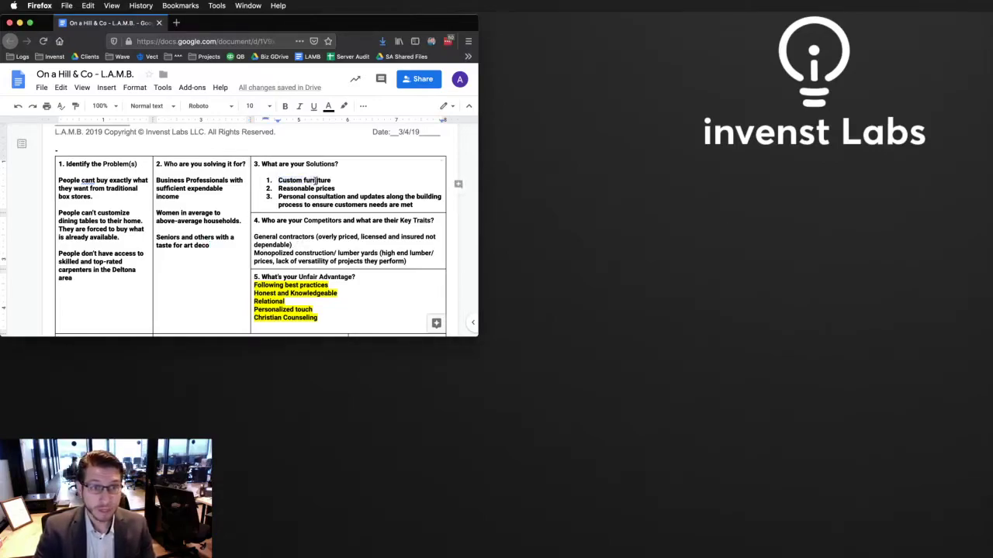
pyautogui.doubleClick(314, 181)
pyautogui.write('dining tables')
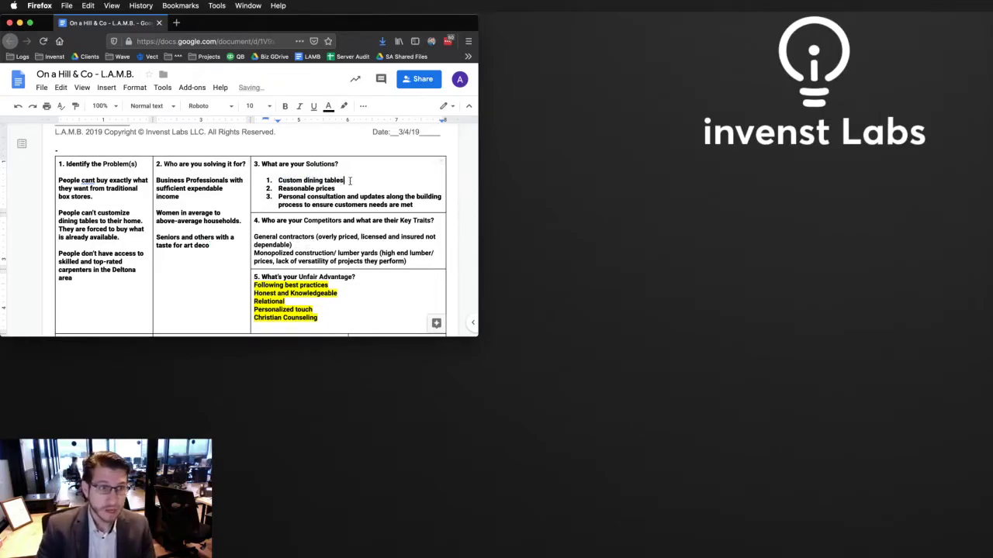
pyautogui.click(324, 188)
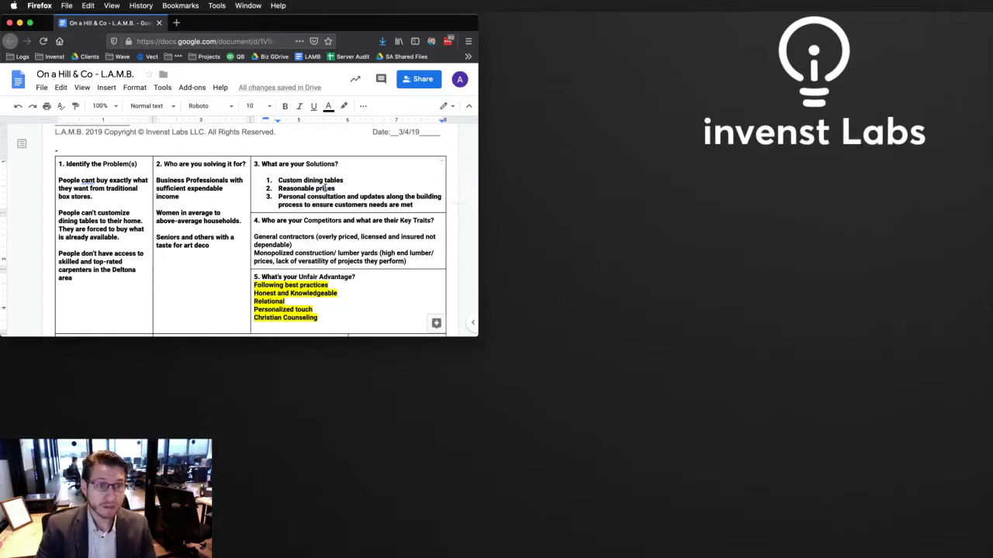
pyautogui.tripleClick(324, 188)
pyautogui.write('Acccess')
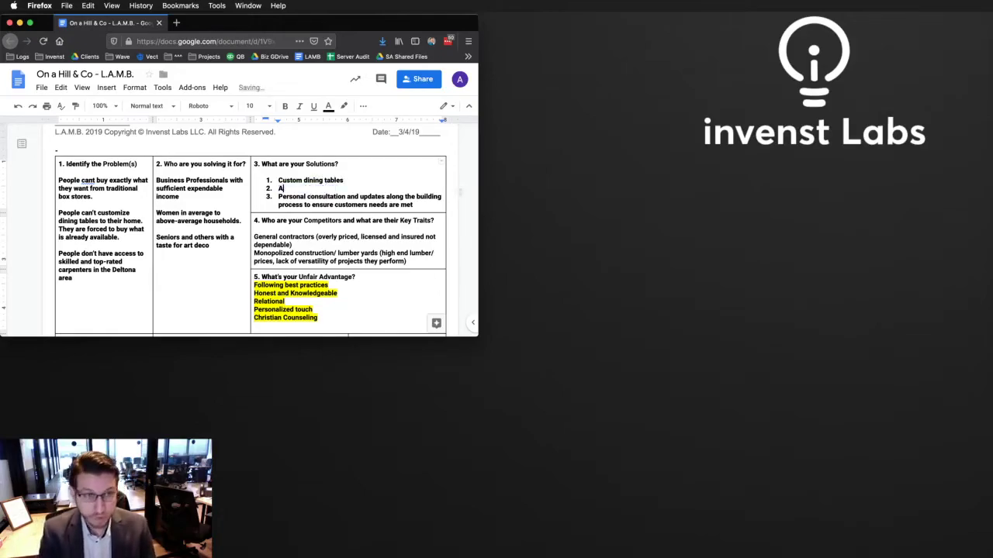
pyautogui.press('BackSpace')
pyautogui.press('BackSpace')
pyautogui.press('BackSpace')
pyautogui.press('BackSpace')
pyautogui.write('ent pieces')
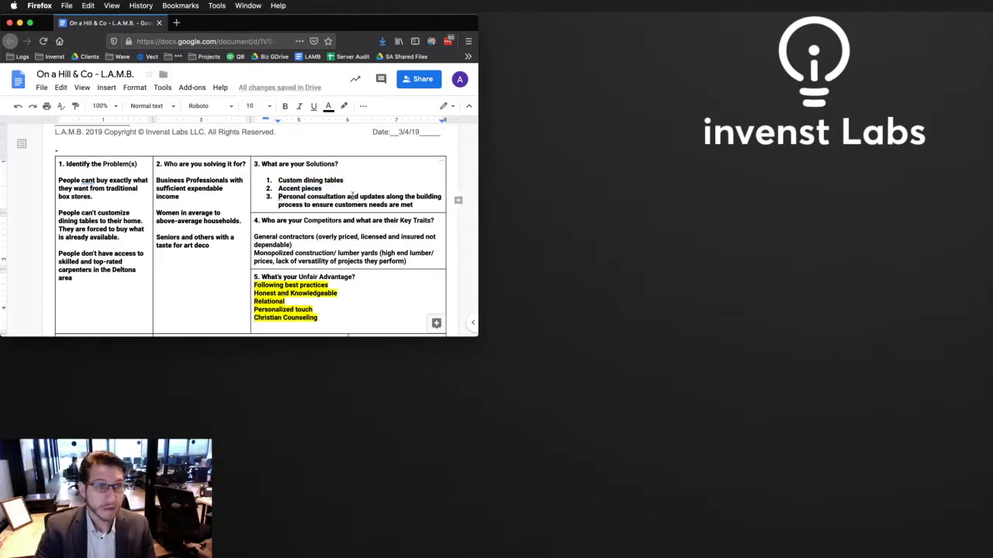
# Replace the personal consultation solution with Custom art-carpentry
pyautogui.moveTo(278, 196); pyautogui.dragTo(424, 206)
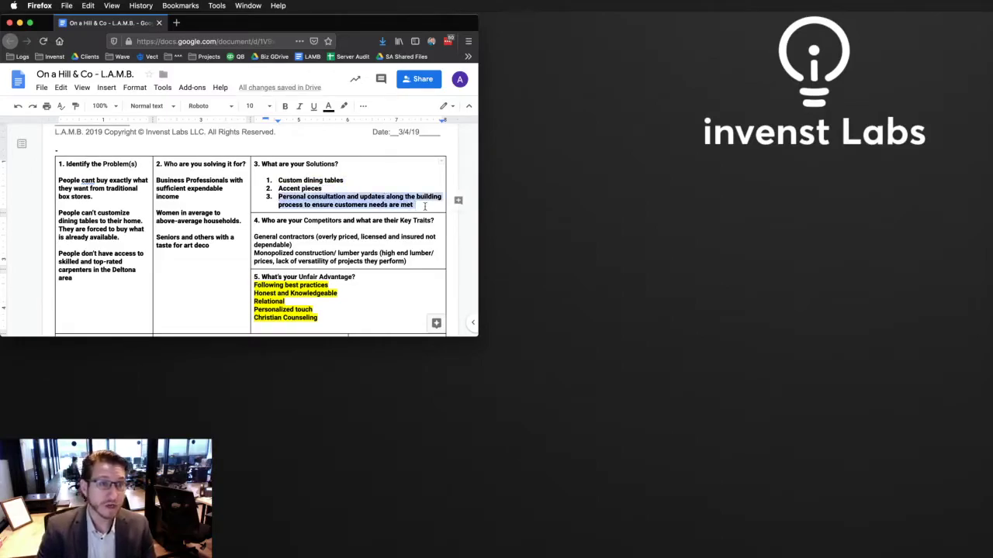
pyautogui.press('BackSpace')
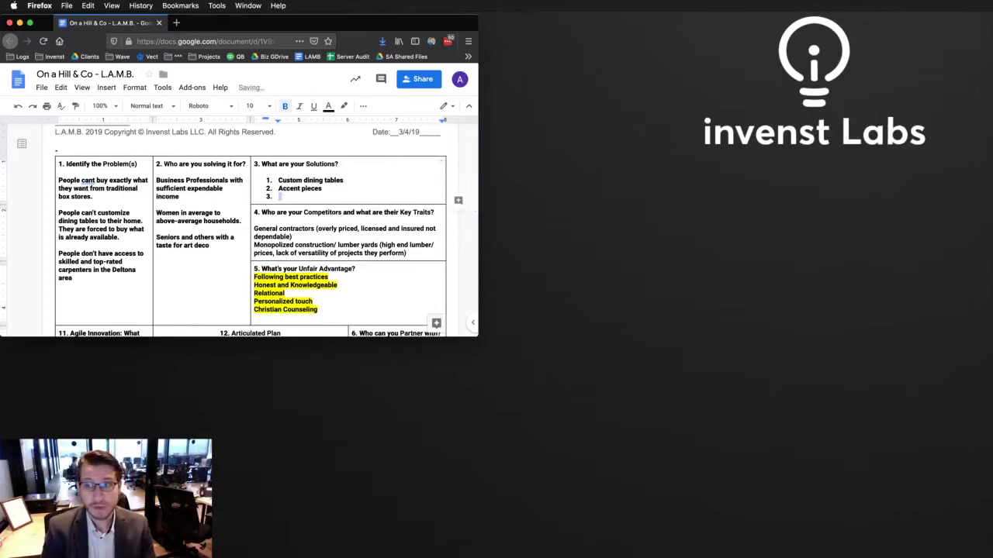
pyautogui.write('Custom art-car')
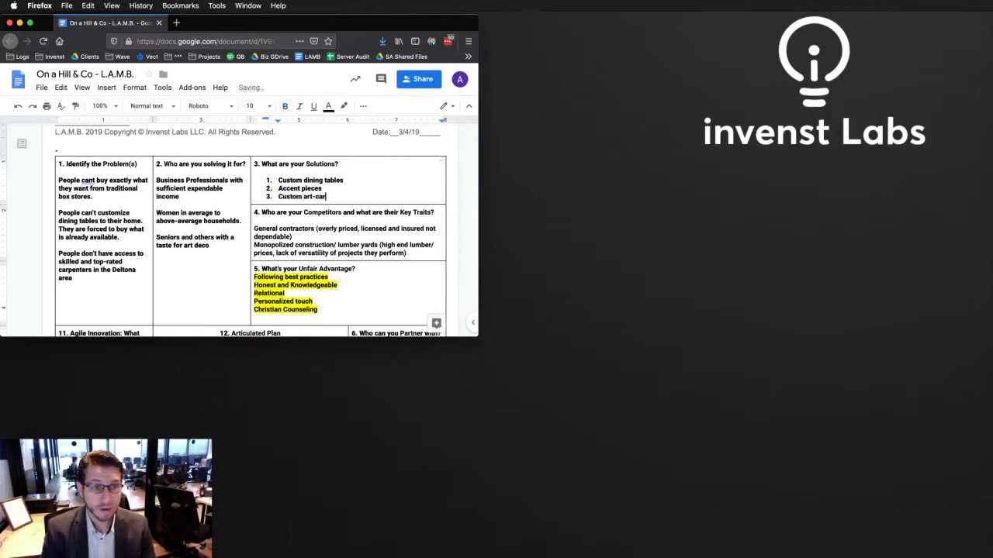
pyautogui.write('pentry')
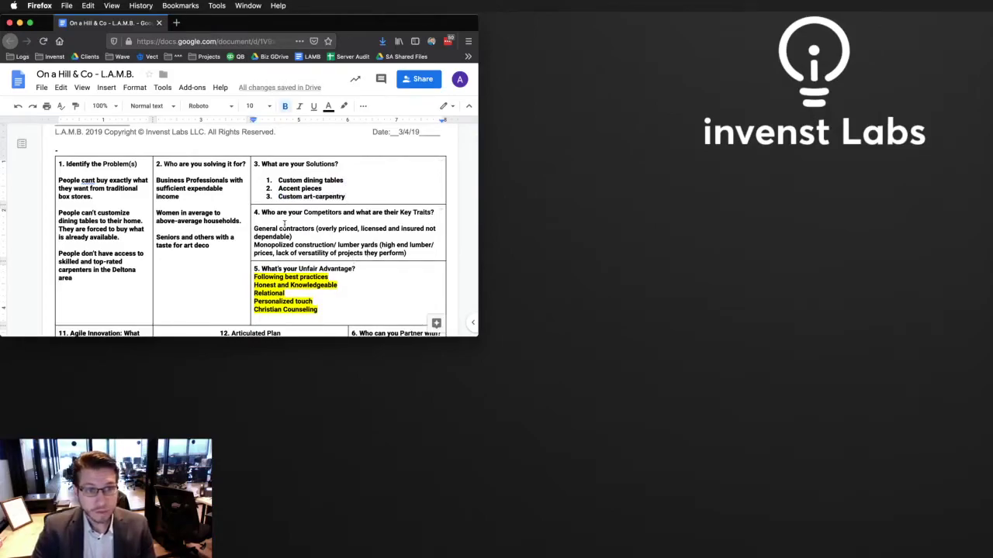
pyautogui.moveTo(255, 228); pyautogui.dragTo(384, 246)
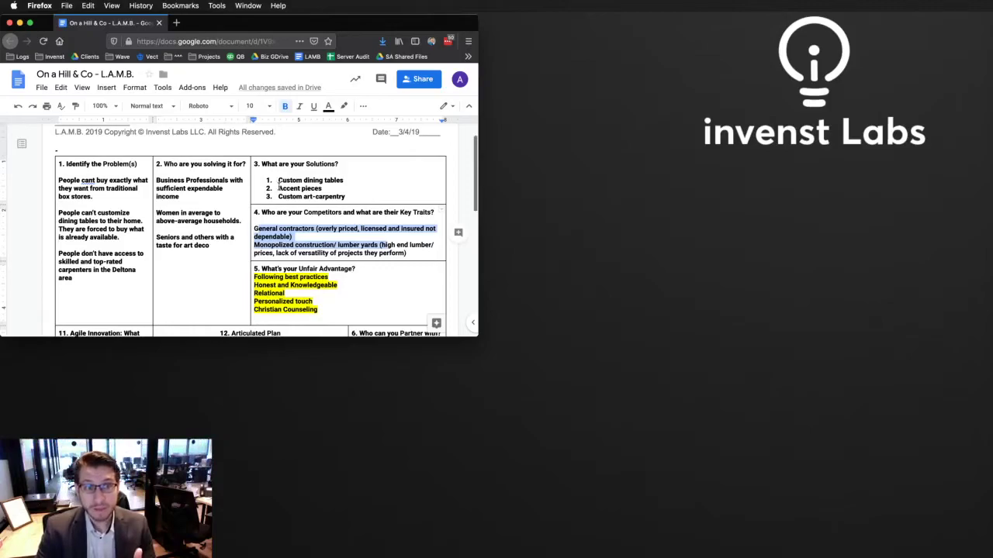
# Delete the five advantage lines and paste the paragraph about dining tables as the foundational art piece
pyautogui.scroll(1, 280, 187)
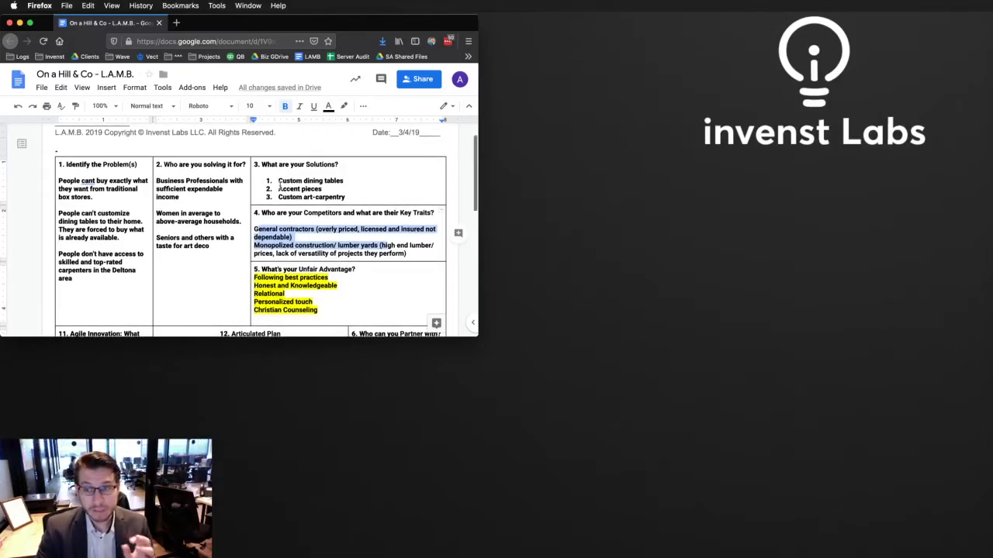
pyautogui.click(291, 299)
pyautogui.keyDown('shift'); pyautogui.click(322, 312); pyautogui.keyUp('shift')
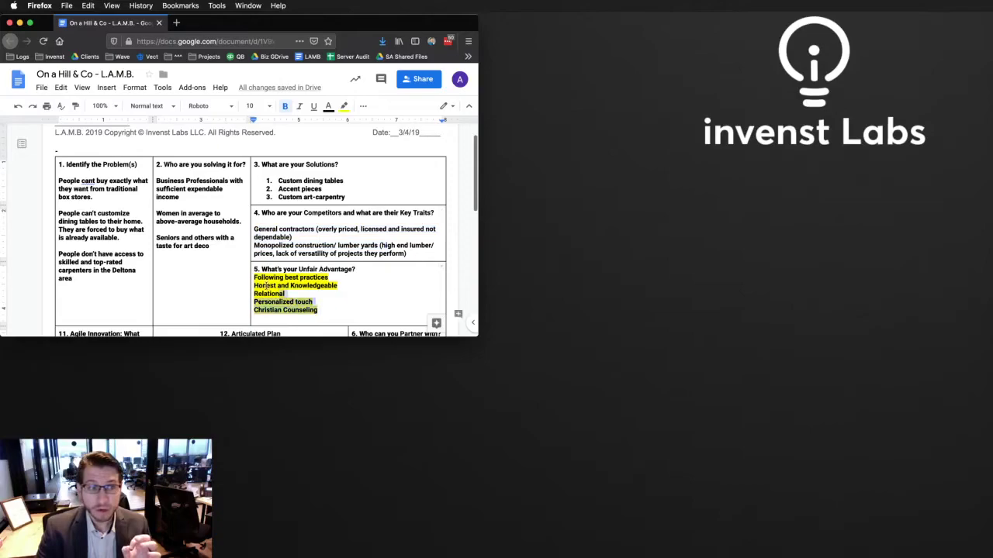
pyautogui.keyDown('shift'); pyautogui.click(253, 277); pyautogui.keyUp('shift')
pyautogui.press('BackSpace')
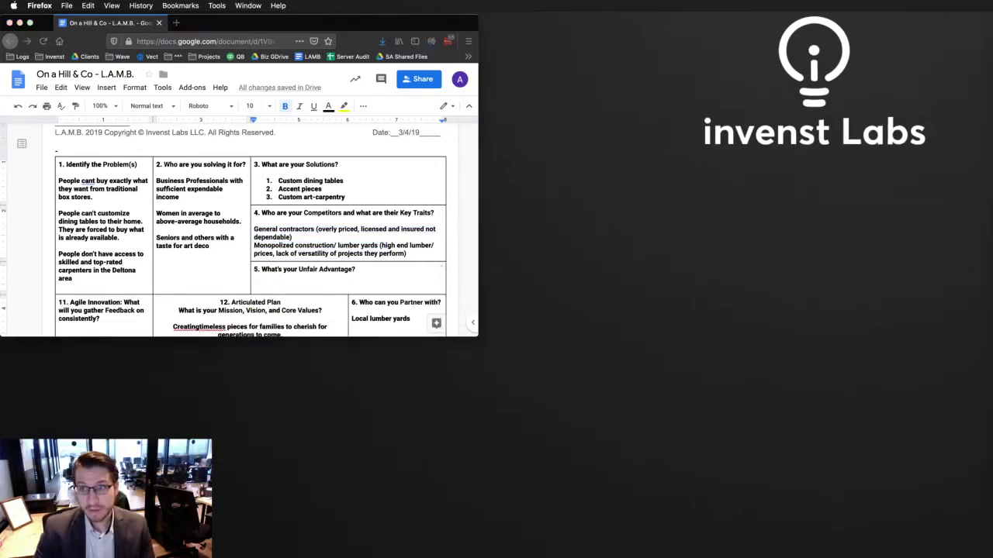
pyautogui.press('super+v')
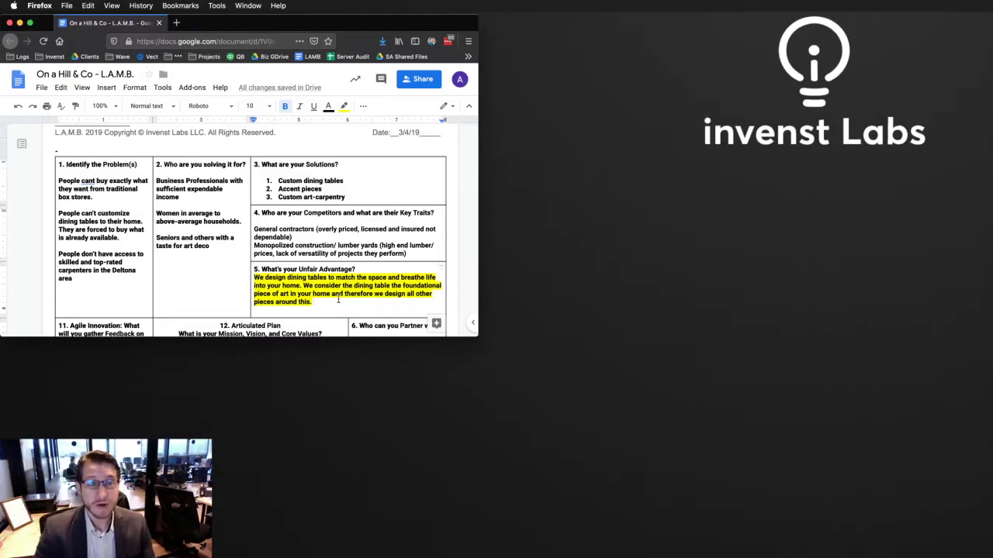
# Enlarge the Firefox window and load onahillandco.com in a new tab
pyautogui.scroll(1, 338, 300)
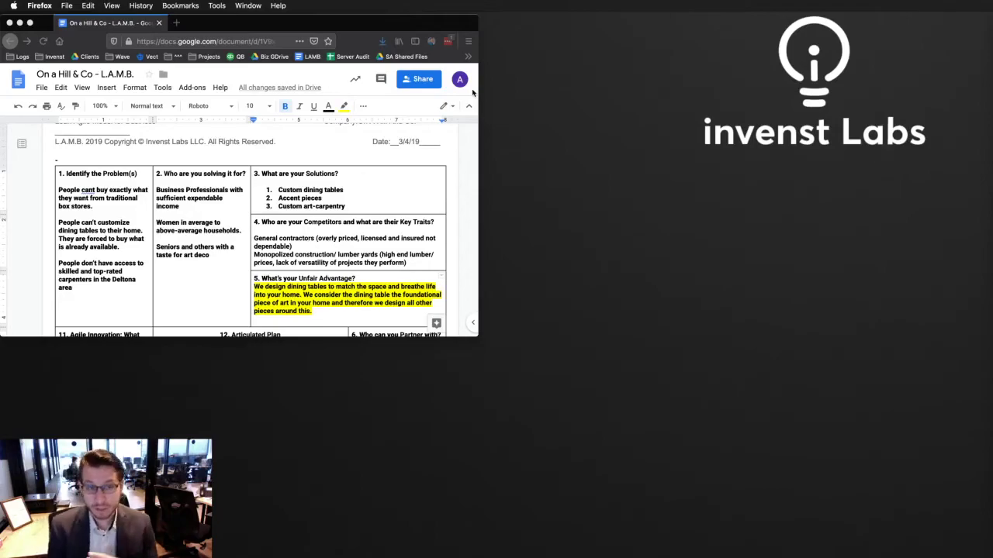
pyautogui.moveTo(478, 337); pyautogui.dragTo(687, 462)
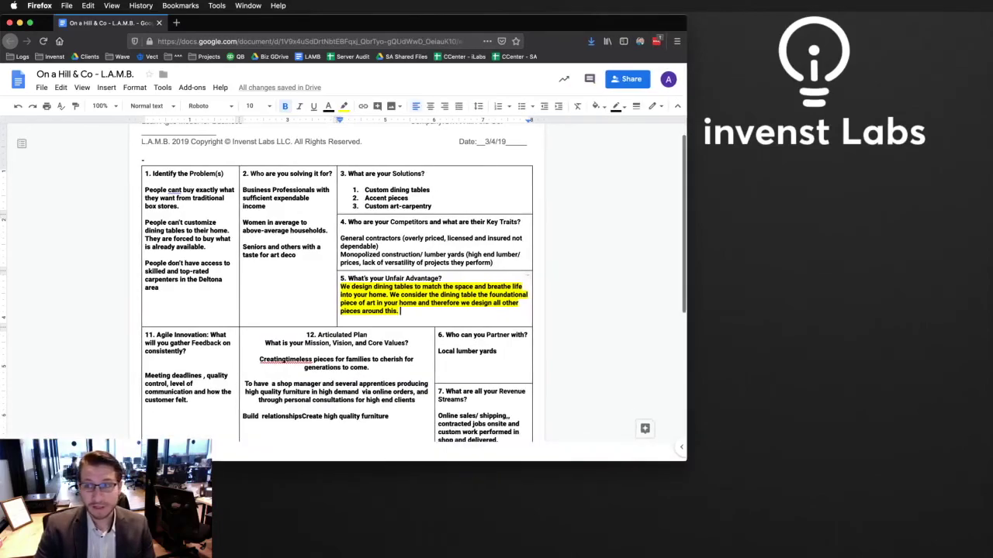
pyautogui.doubleClick(199, 24)
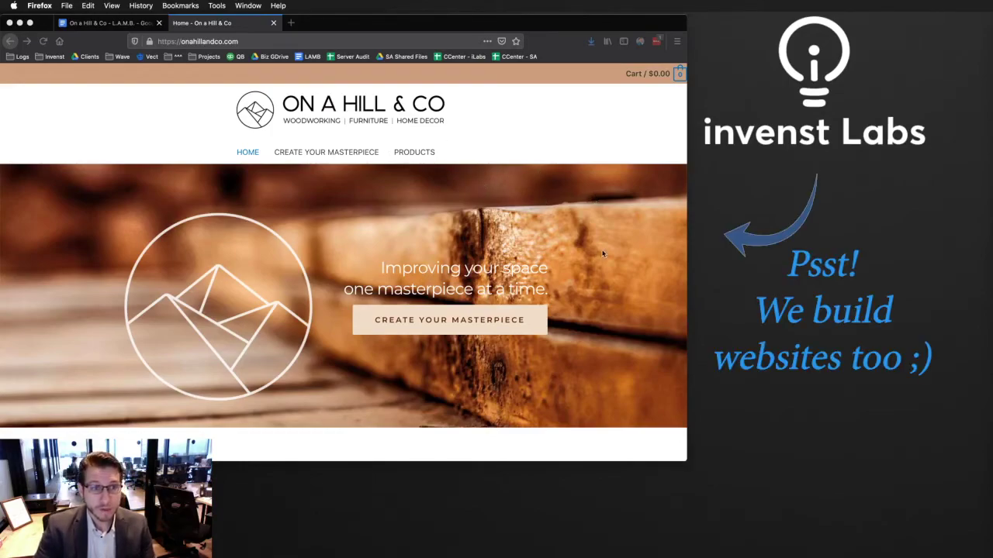
# Scroll past Custom Dining Tables, the four wood finishes and latest creations down to About Us
pyautogui.scroll(-3, 603, 252)
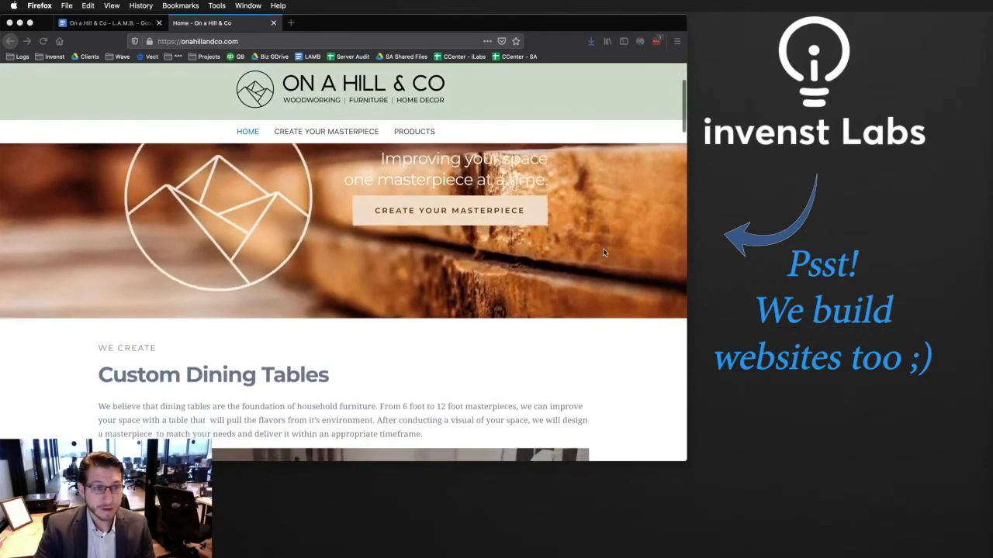
pyautogui.scroll(-4, 602, 253)
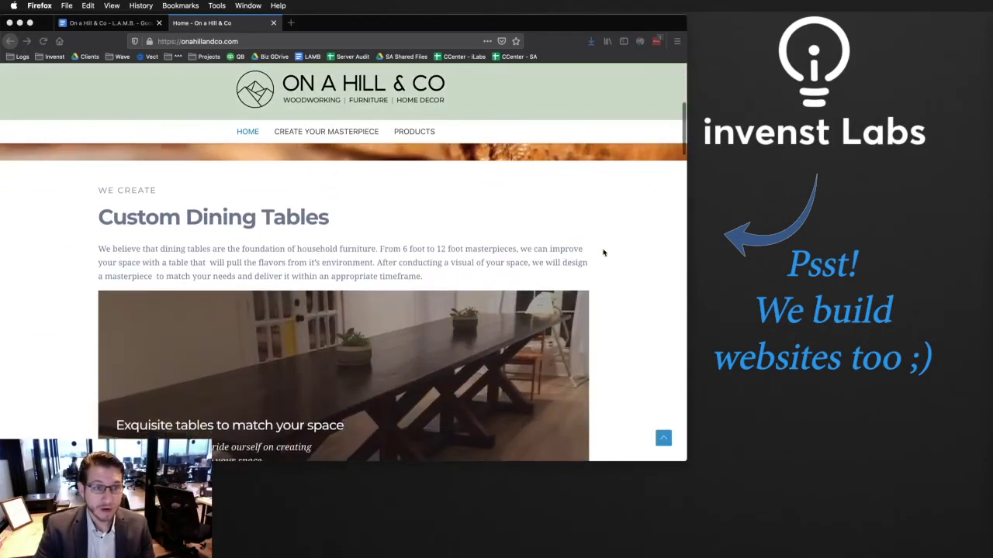
pyautogui.scroll(-3, 602, 252)
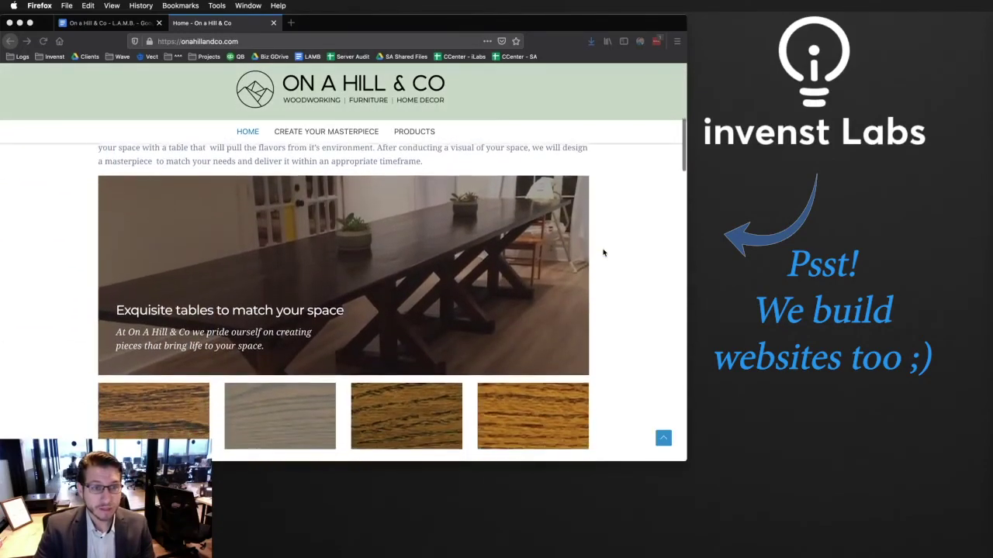
pyautogui.scroll(-2, 603, 252)
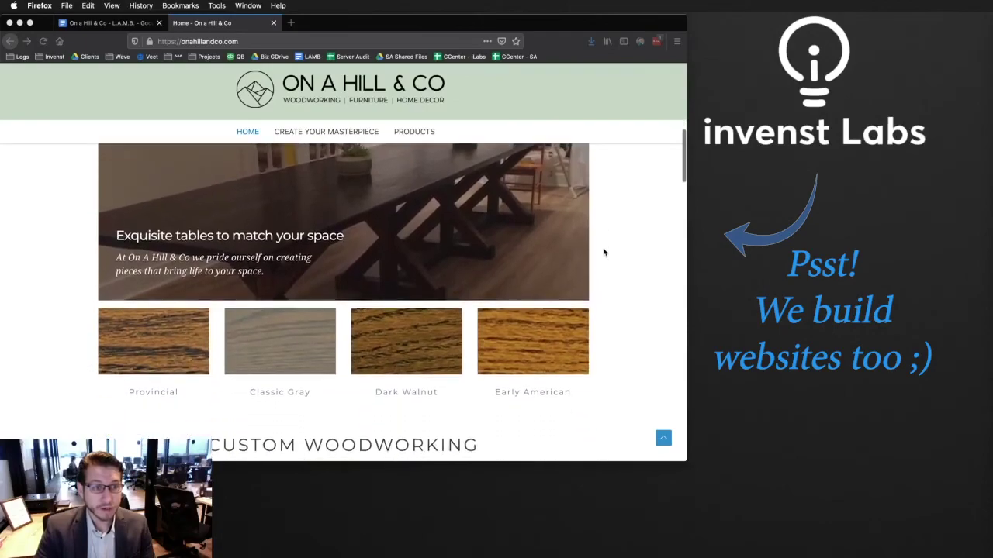
pyautogui.scroll(-6, 603, 252)
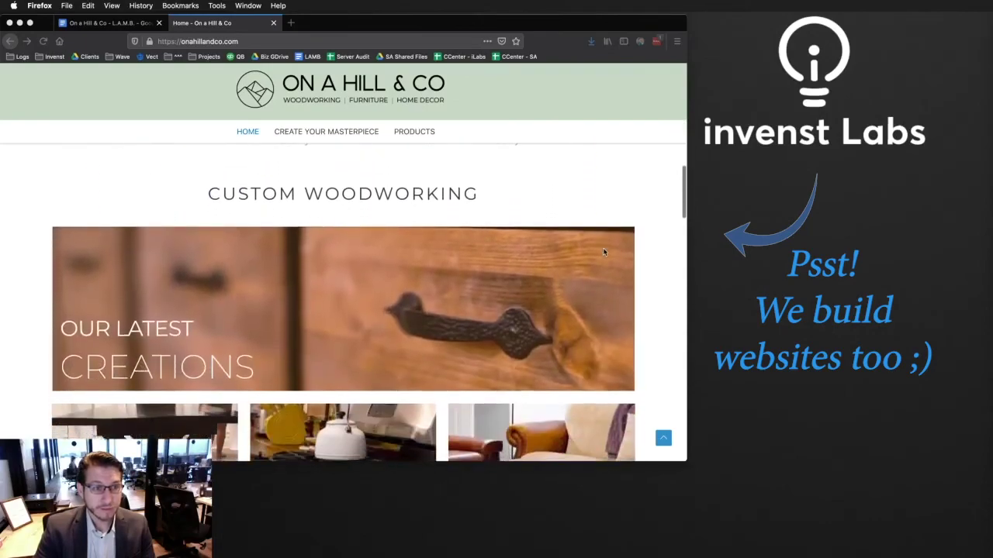
pyautogui.scroll(-3, 603, 252)
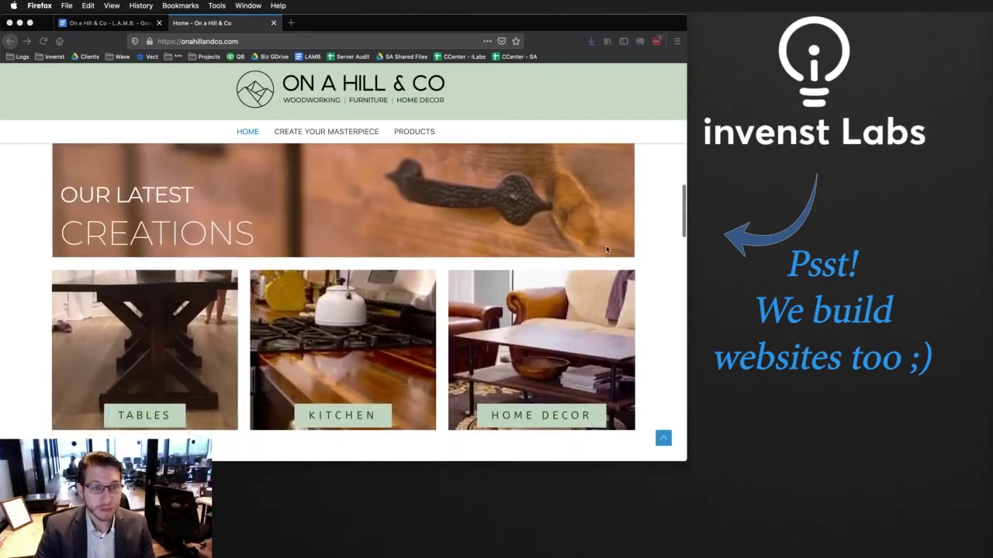
pyautogui.scroll(-4, 606, 245)
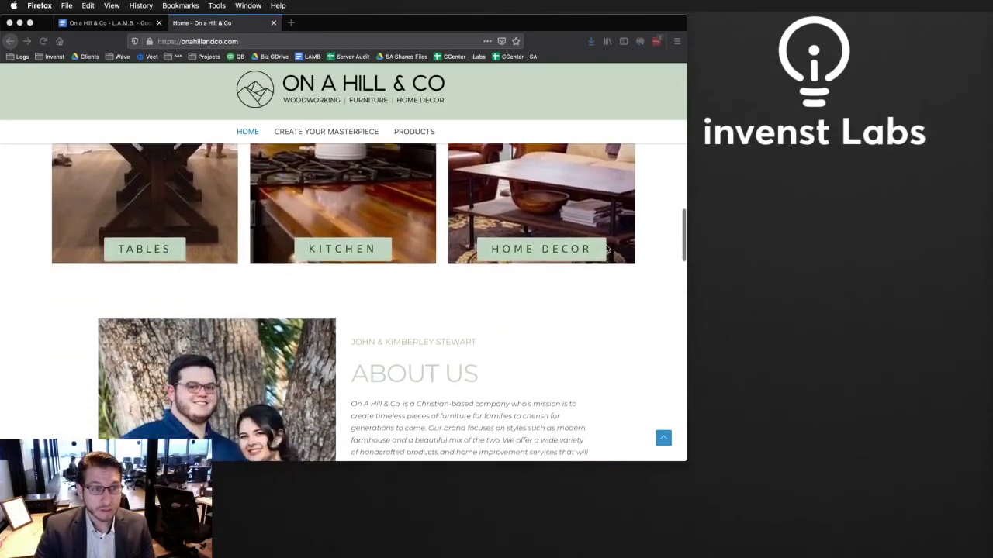
pyautogui.scroll(-1, 608, 249)
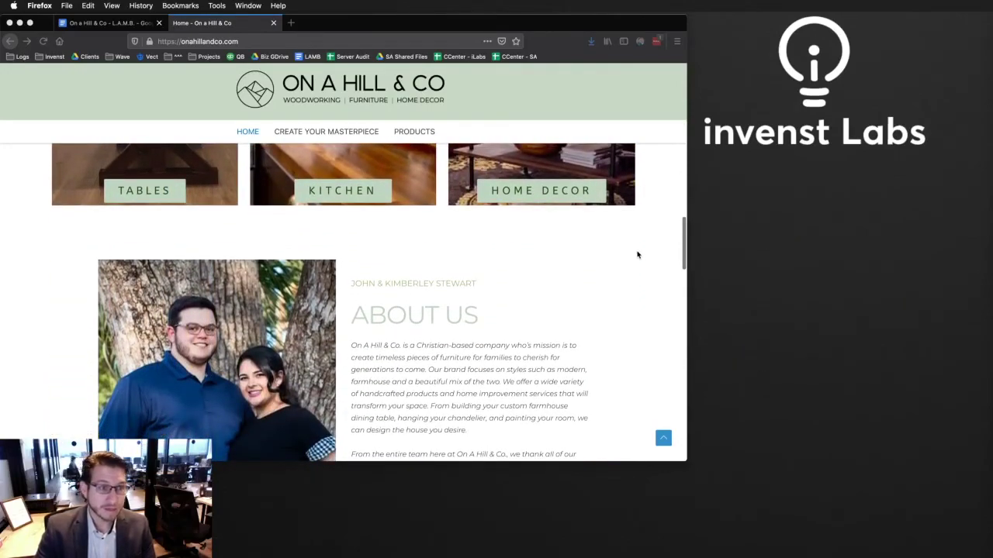